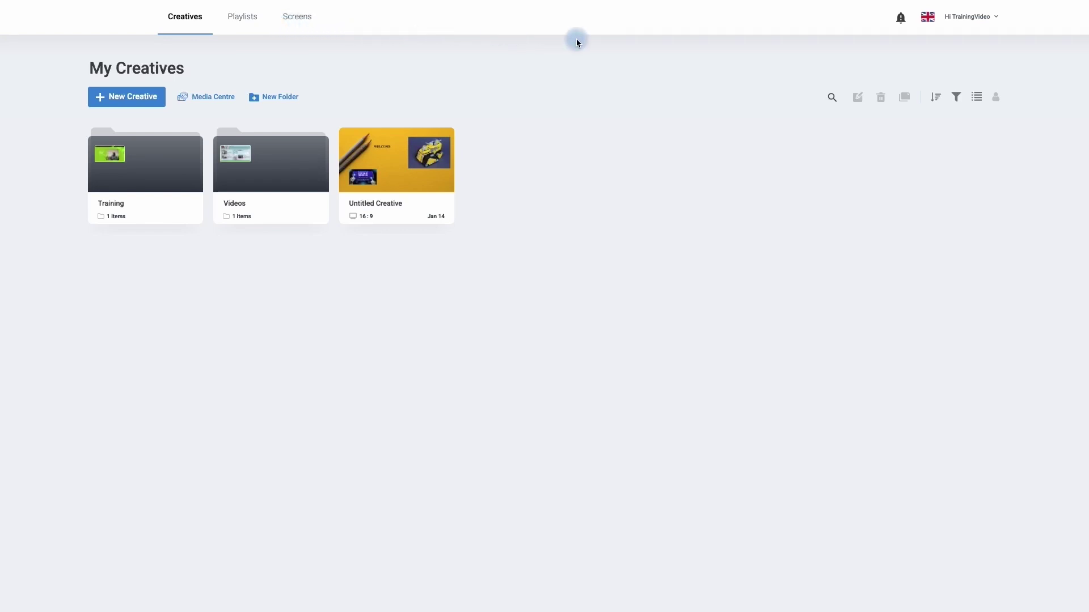
Step: Check the notification summary and close it again
click(901, 22)
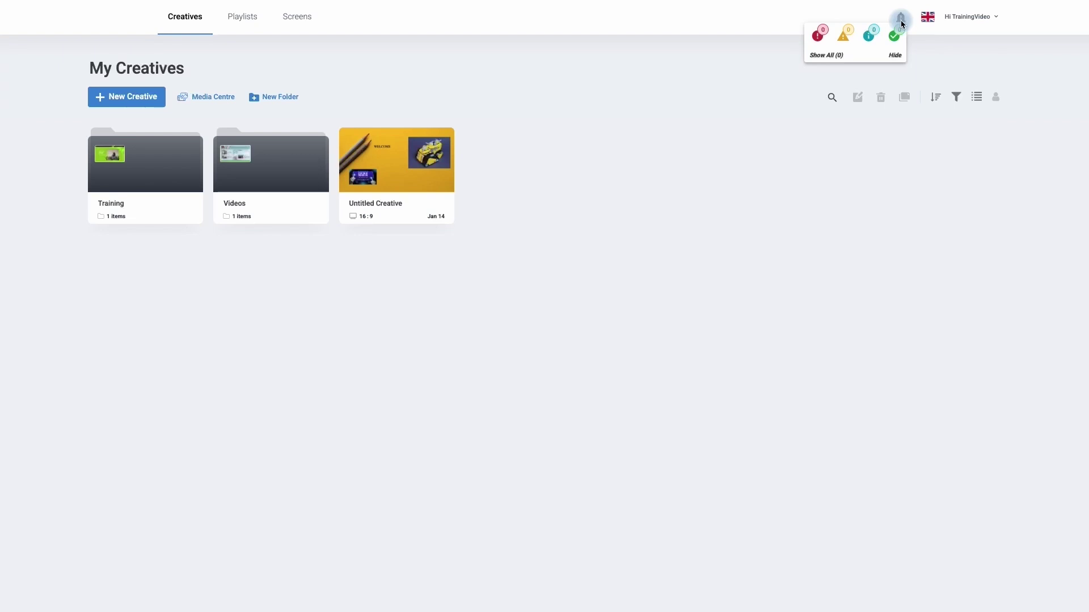
click(901, 22)
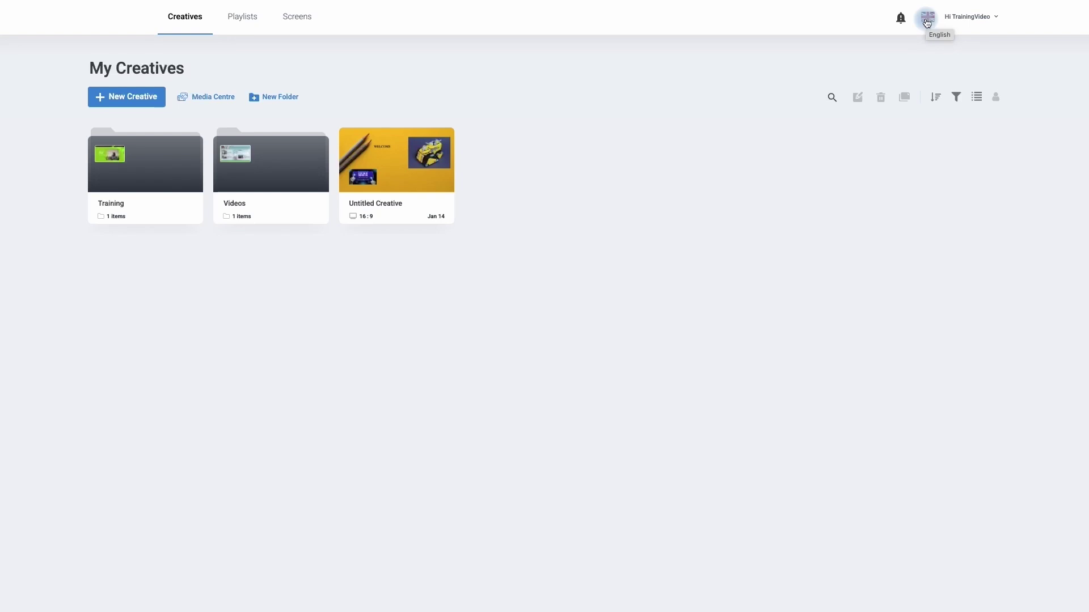
Step: Switch the interface language to German and back to English with the US flag
click(927, 21)
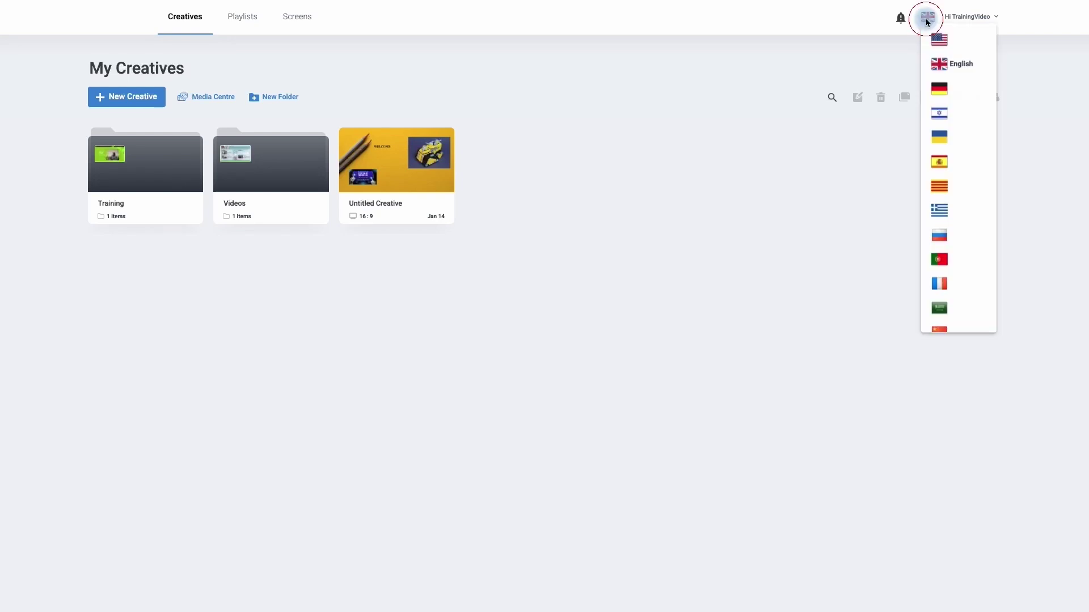
click(937, 89)
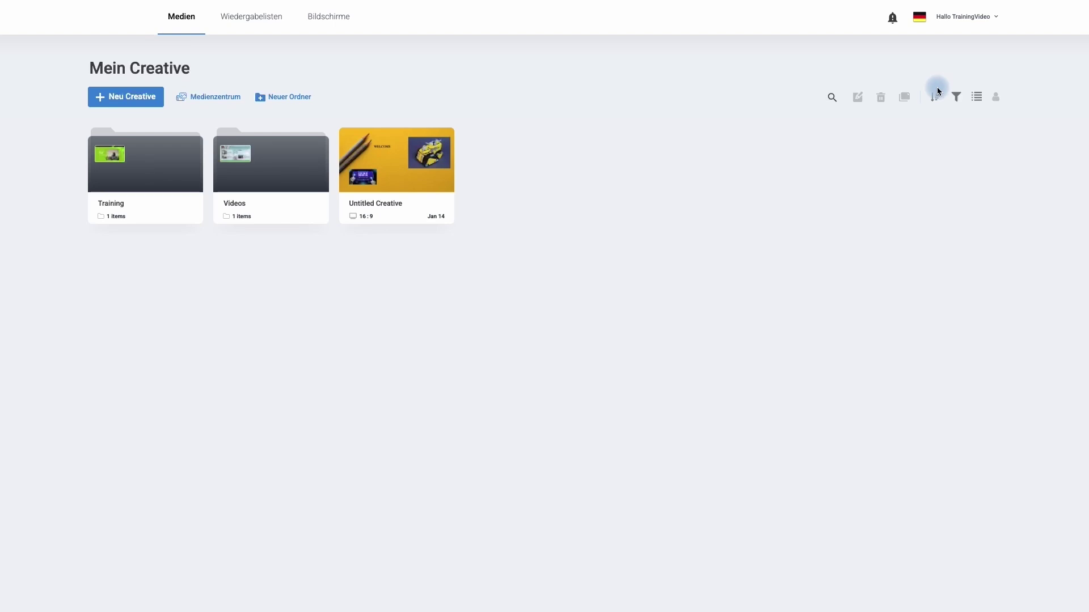
click(922, 17)
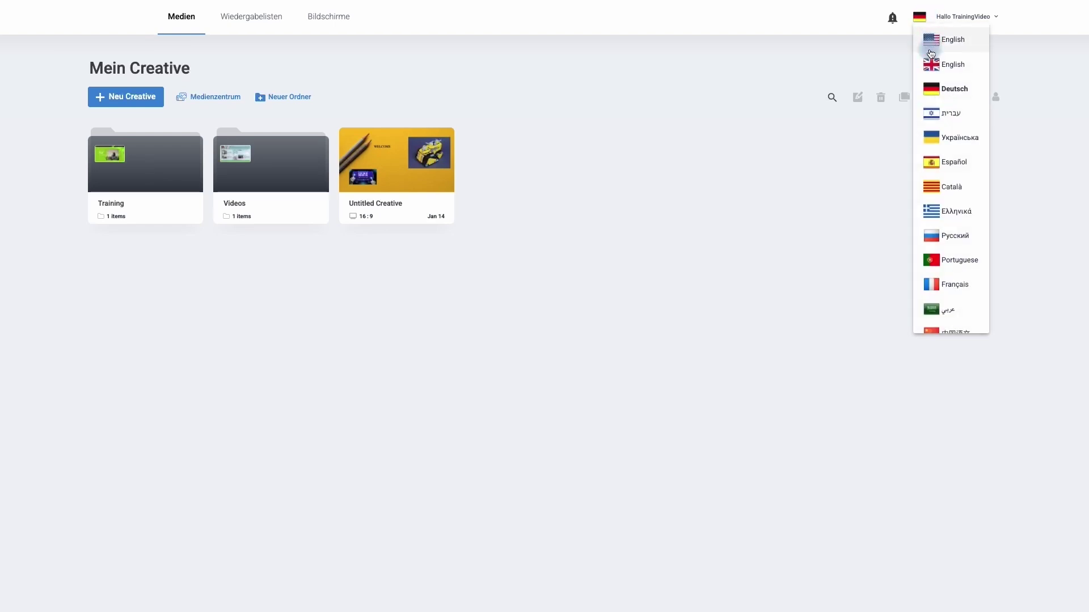
click(930, 51)
Step: Review the profile, account settings, account team and account log pages in the user settings, and return to the studio
click(967, 17)
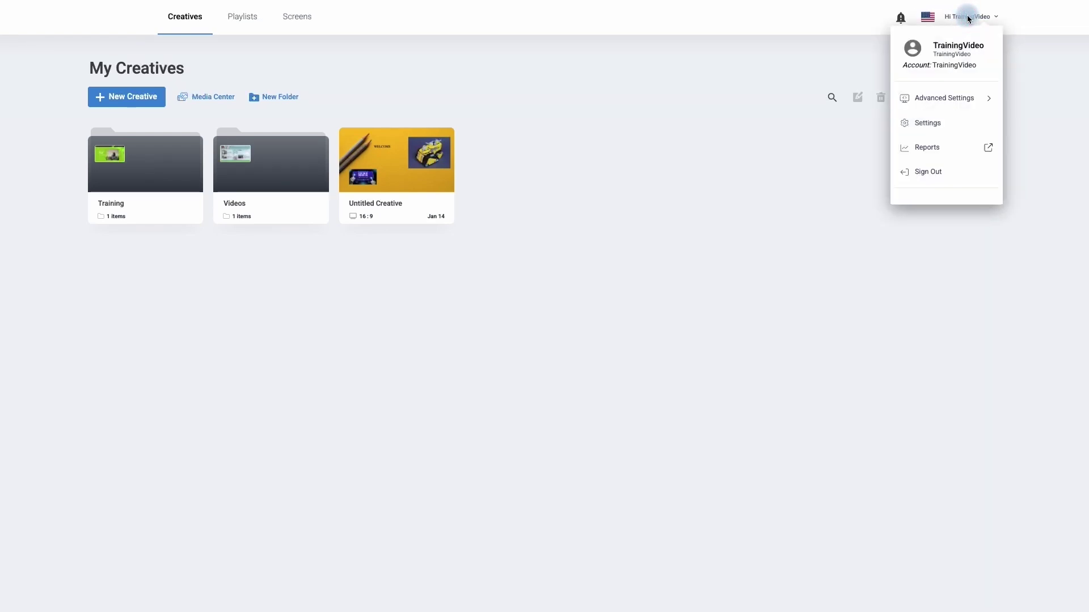
click(941, 100)
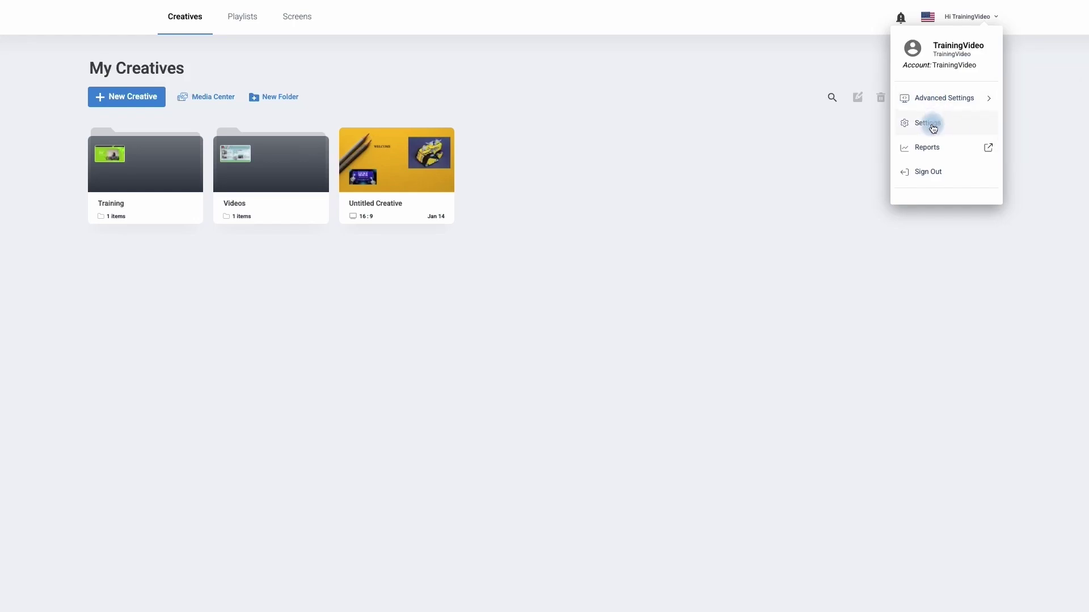
click(930, 123)
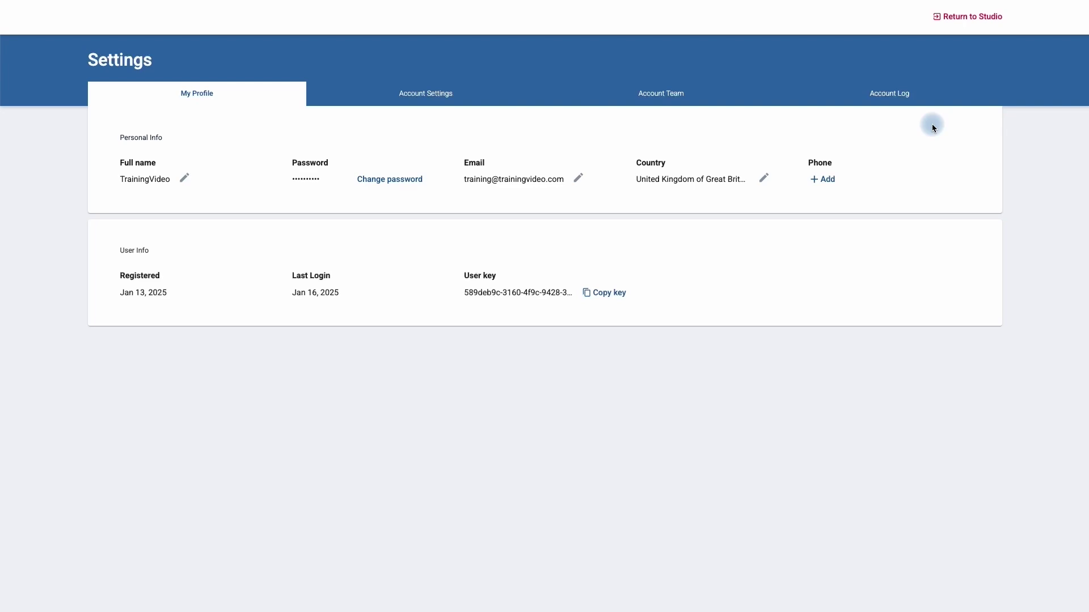
click(436, 95)
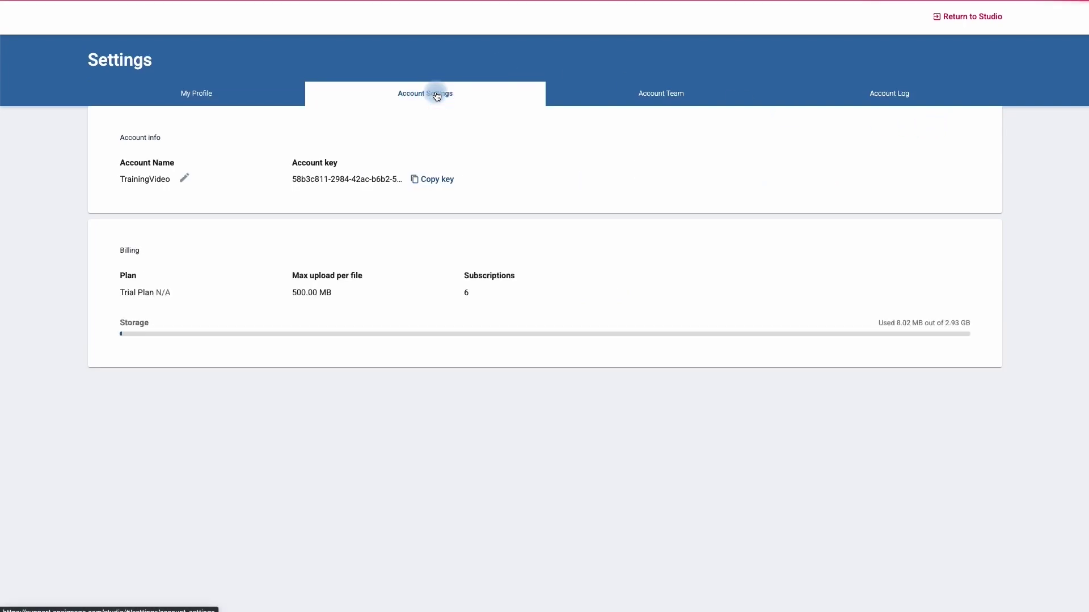
click(629, 94)
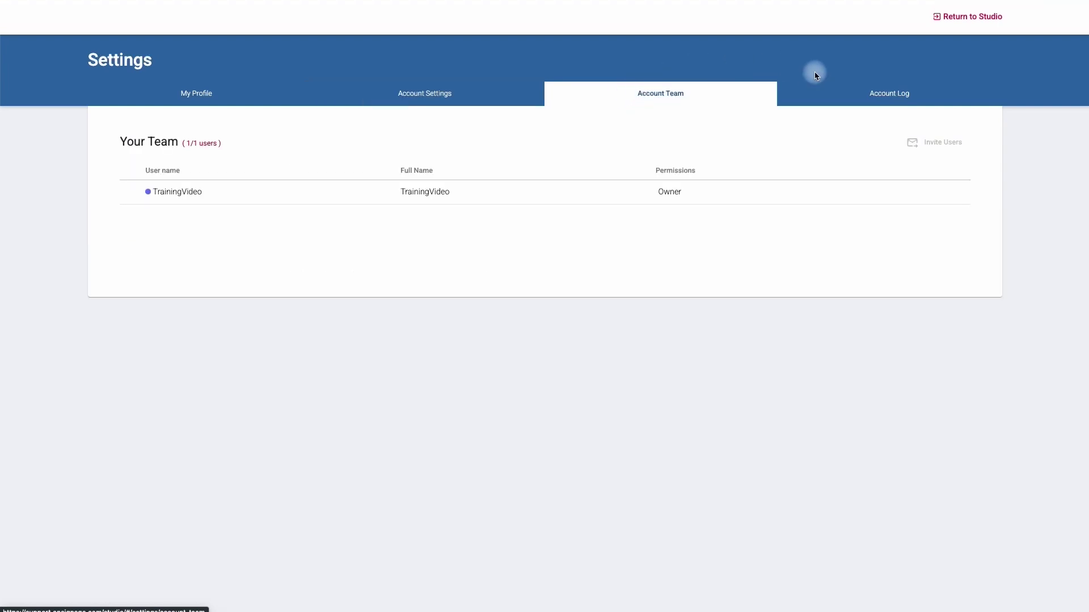
click(866, 95)
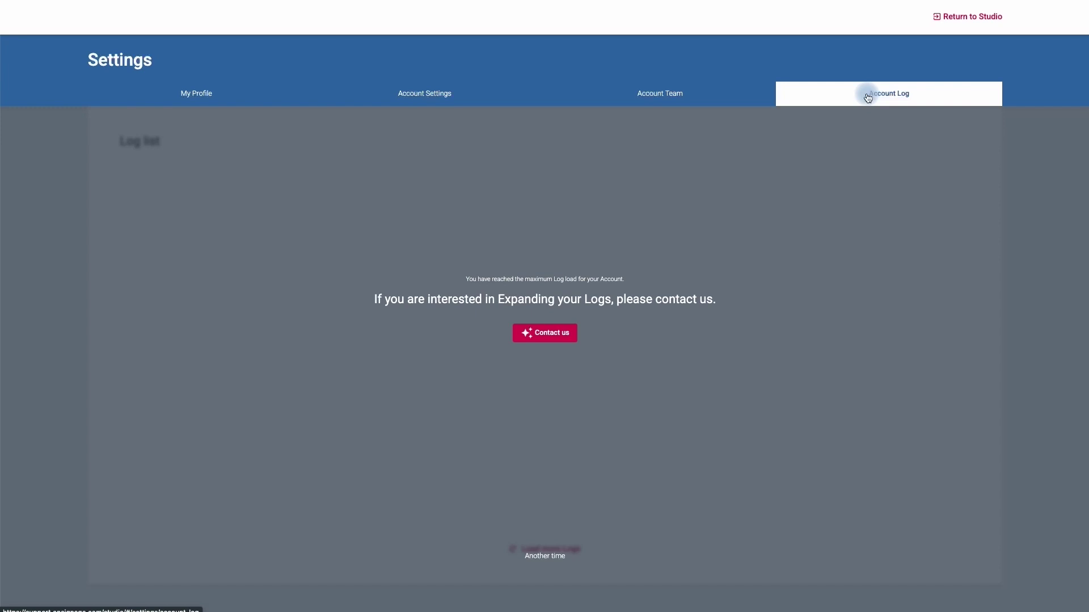
click(953, 17)
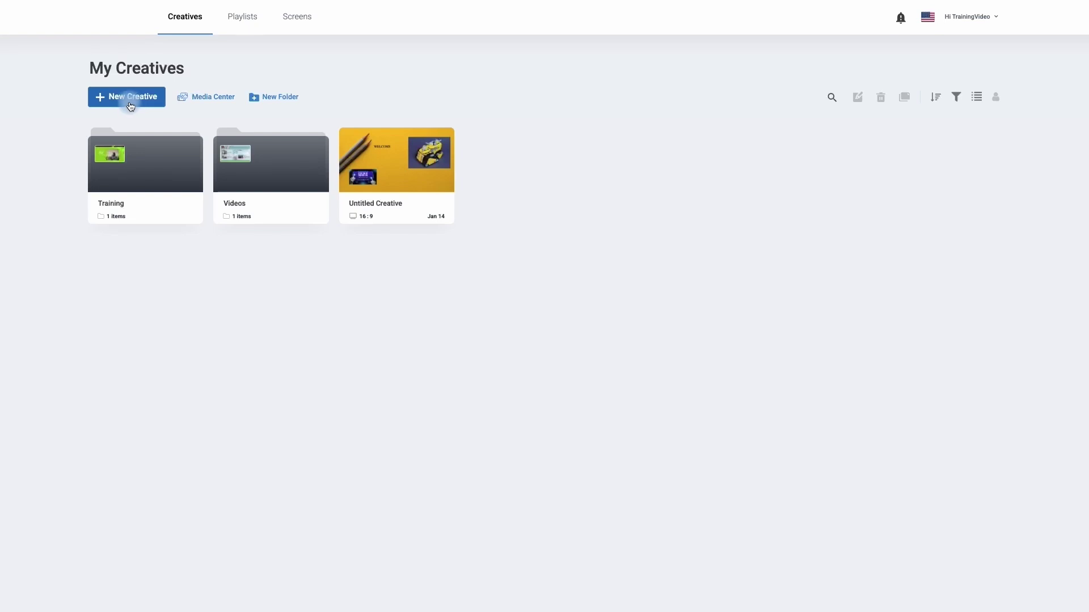
Step: Review the Media Center's stored files and available upload sources without uploading anything, and return to My Creatives
click(197, 97)
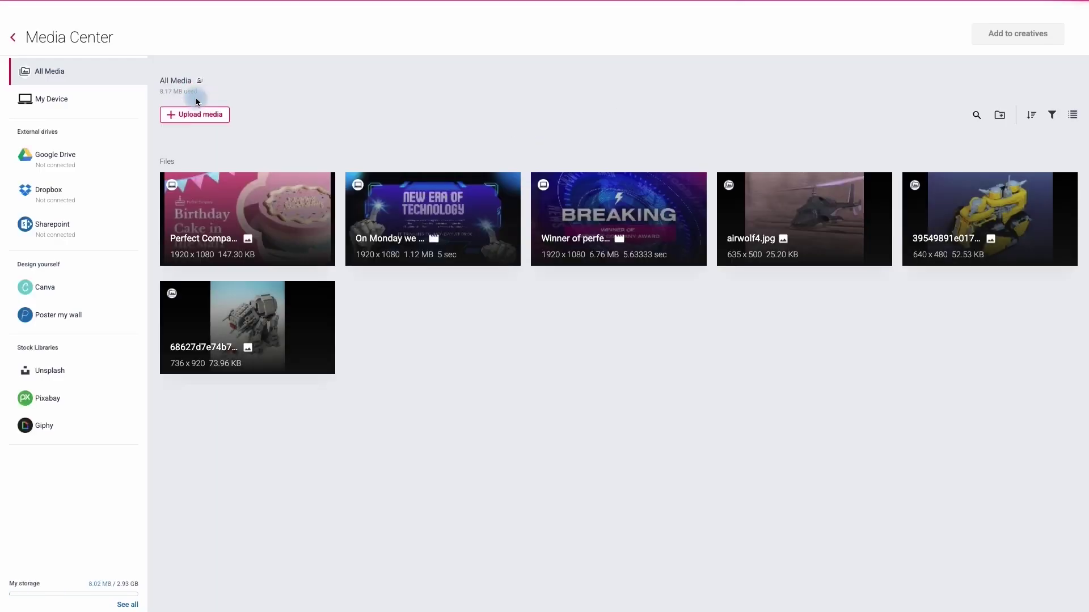
mouse_move(256, 202)
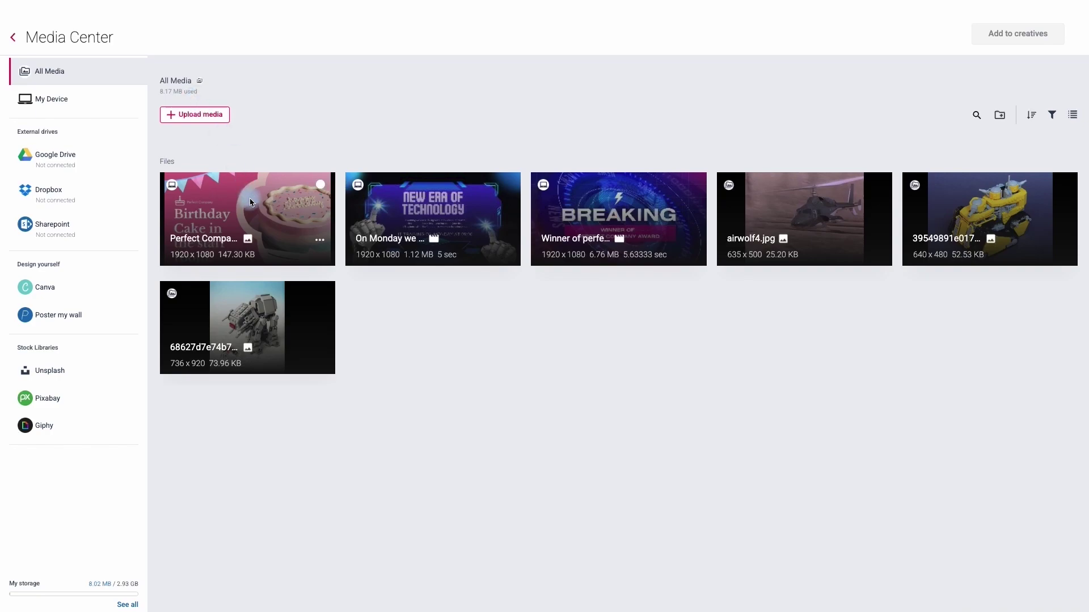
mouse_move(362, 213)
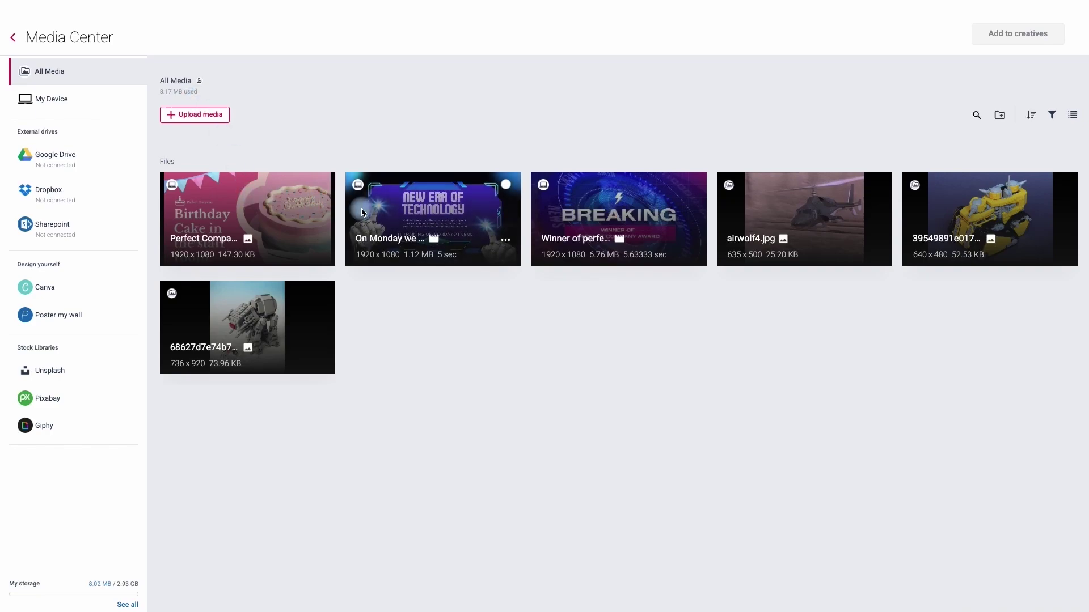
click(219, 116)
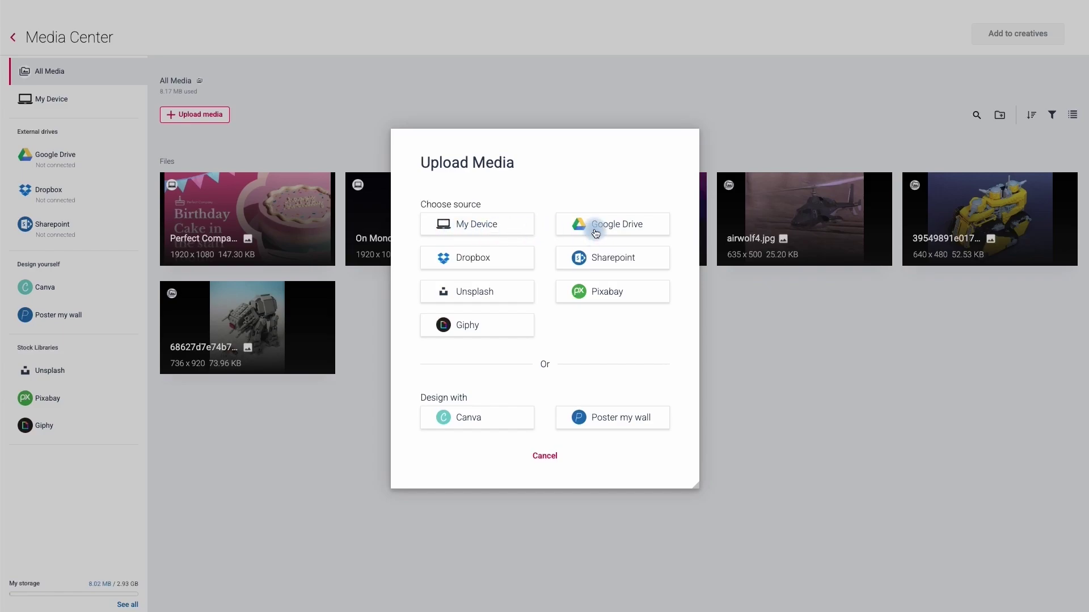
click(584, 261)
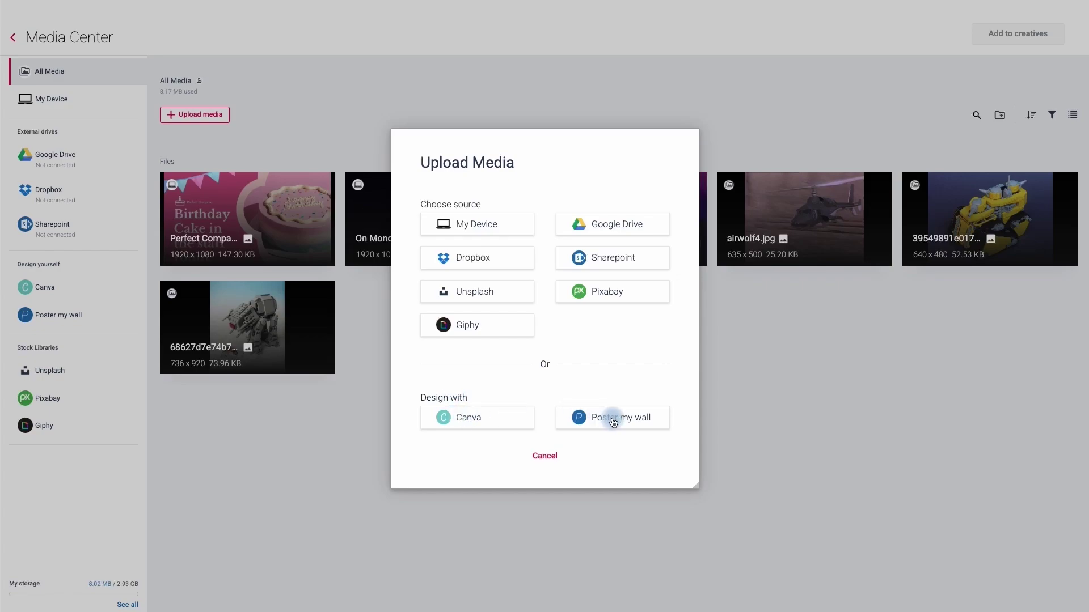
click(537, 457)
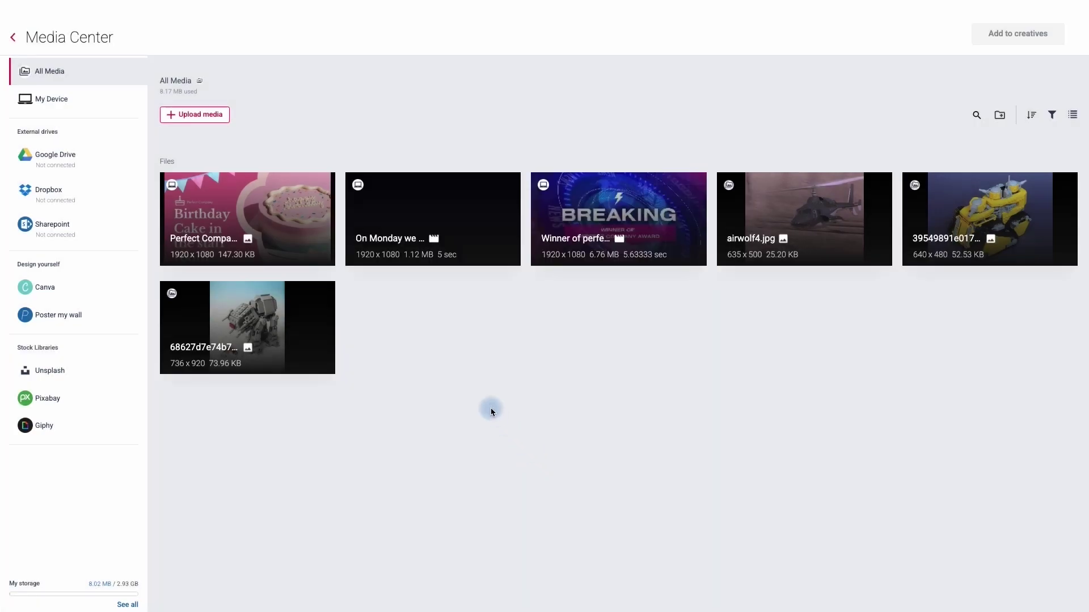
click(15, 39)
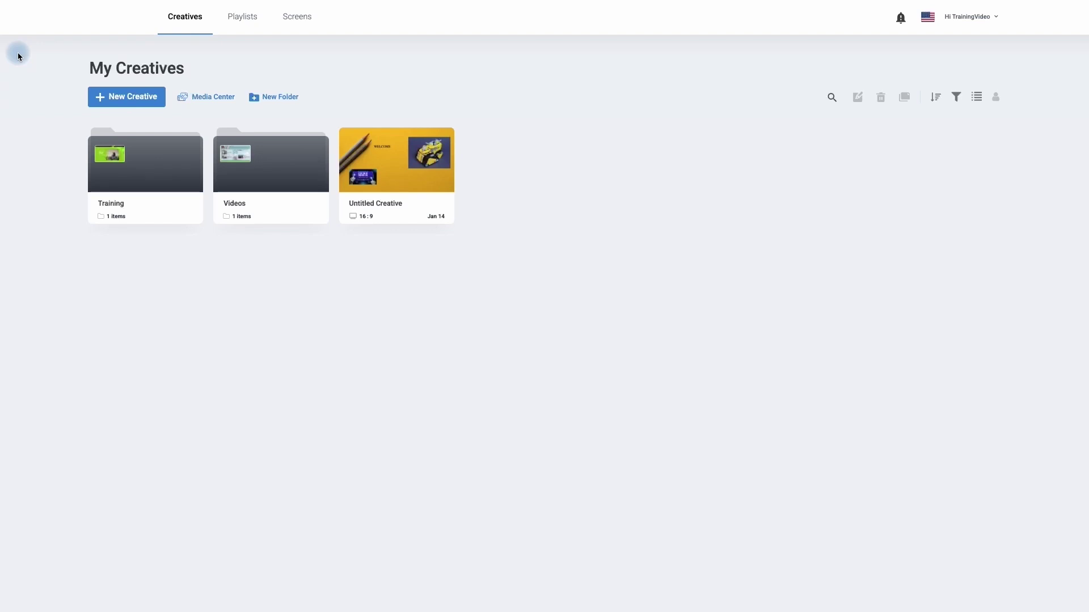
Step: Create a new folder named Test in My Creatives
click(268, 98)
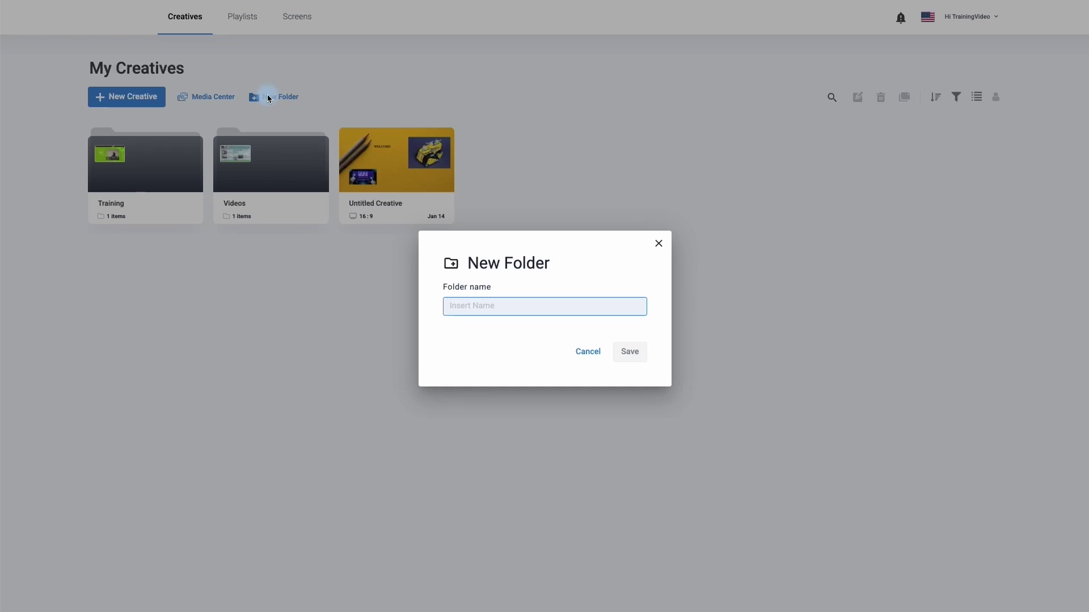
text(Test)
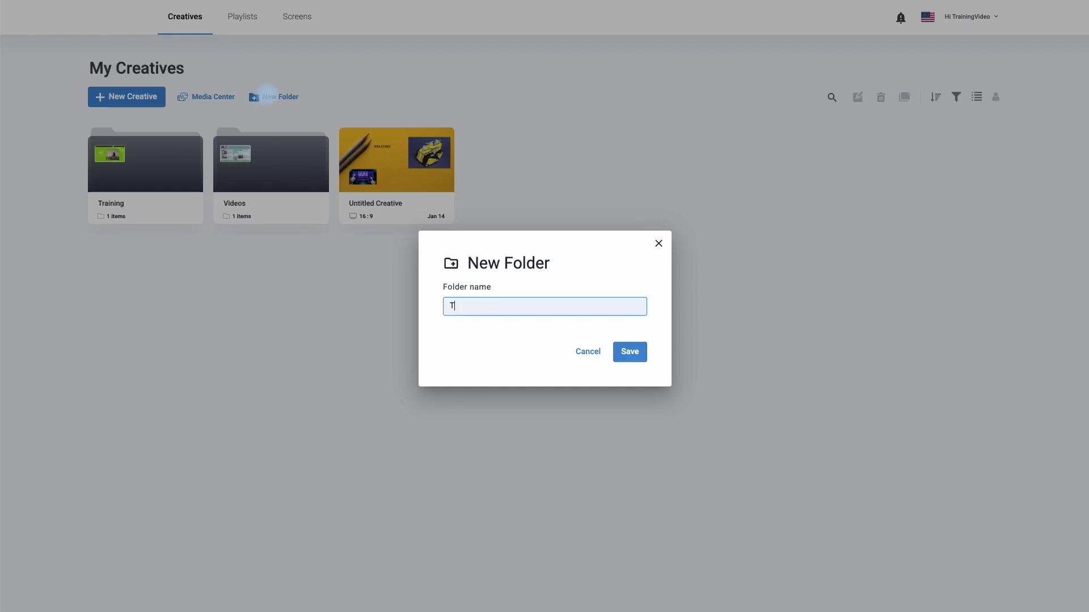
click(619, 349)
Step: Move the Untitled Creative into the Test folder
mouse_move(513, 180)
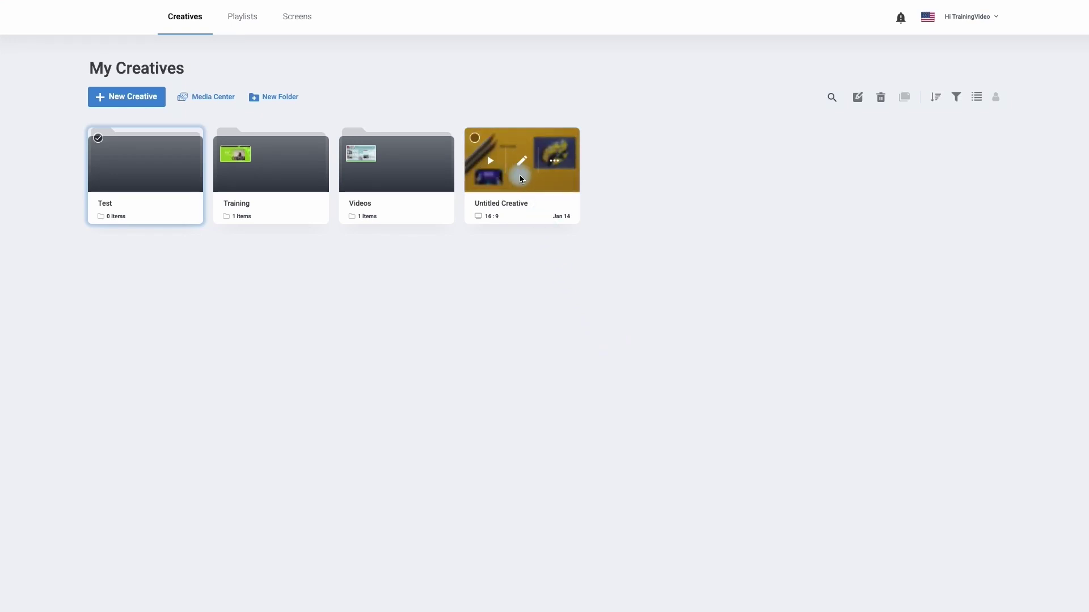
click(519, 179)
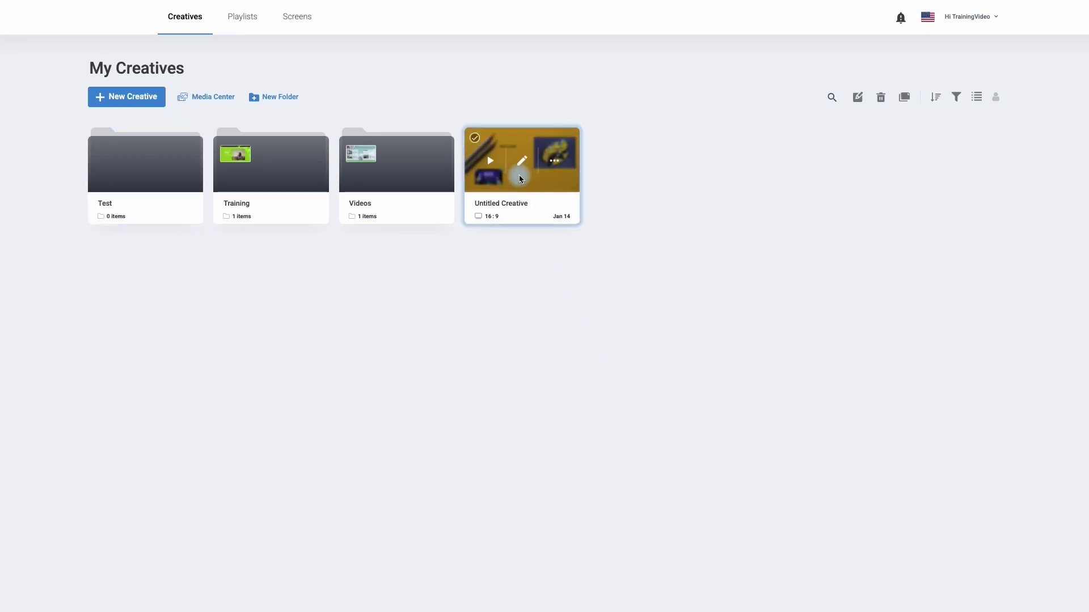
drag(520, 180, 341, 179)
drag(208, 180, 199, 180)
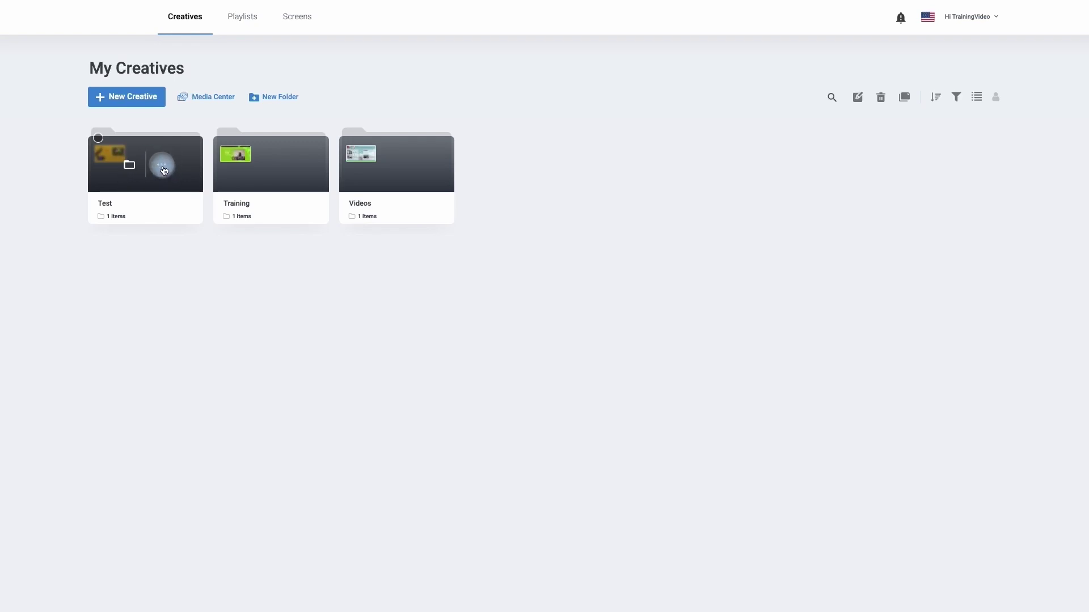
Step: Move the Test folder into the Training folder
click(162, 165)
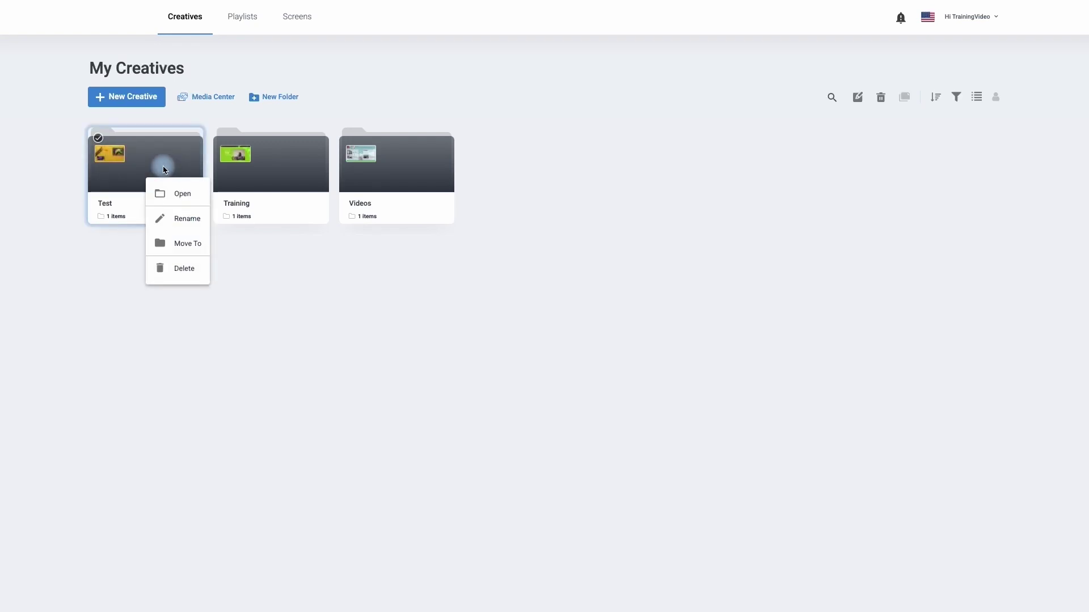
click(177, 251)
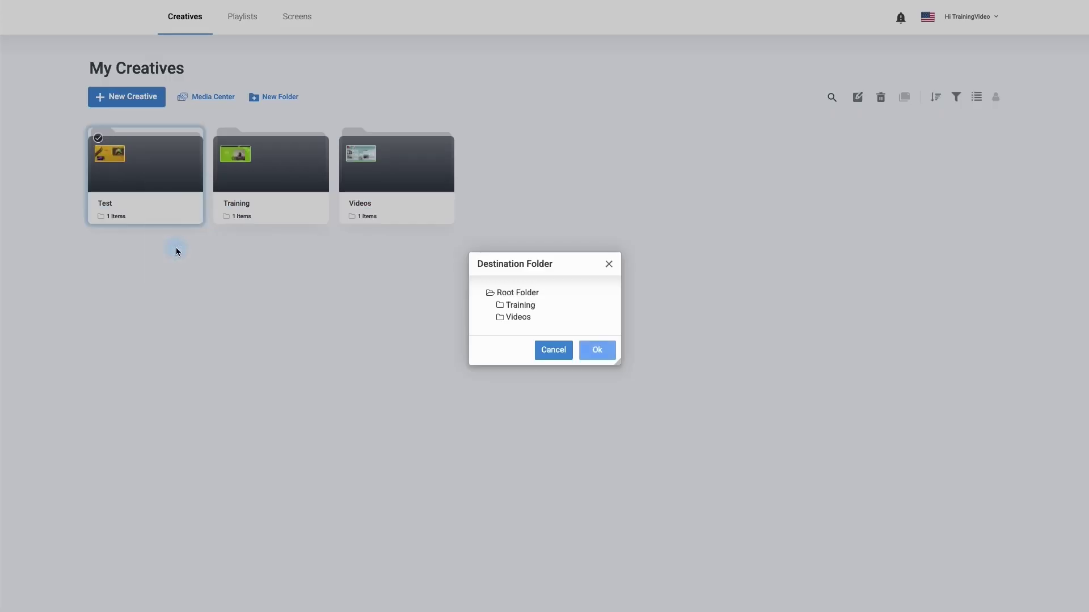
click(523, 307)
click(596, 350)
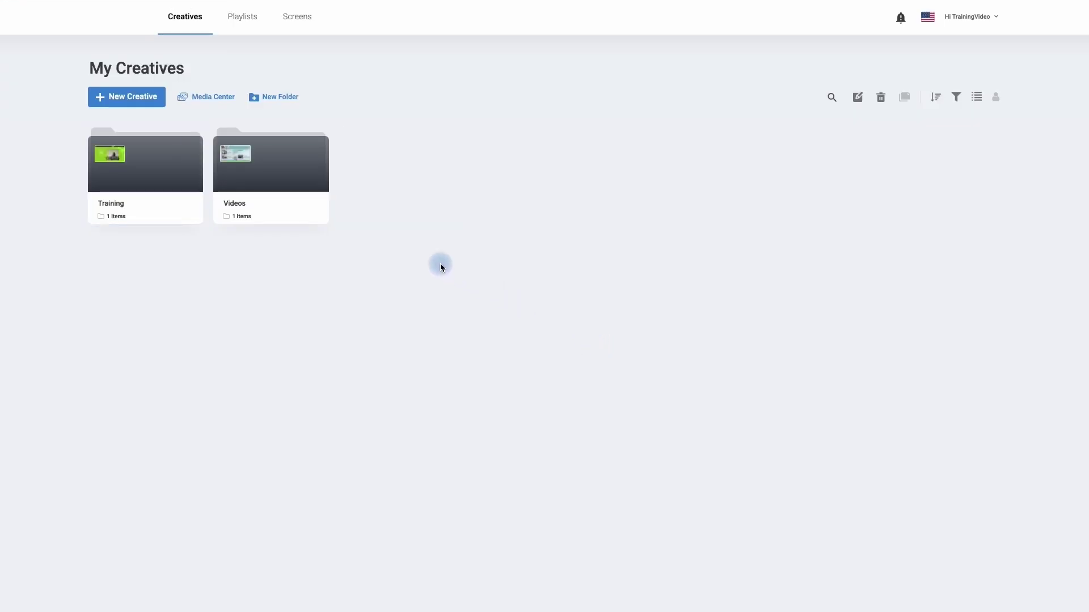
Step: Open the Training folder and locate the moved Test folder inside it
click(161, 182)
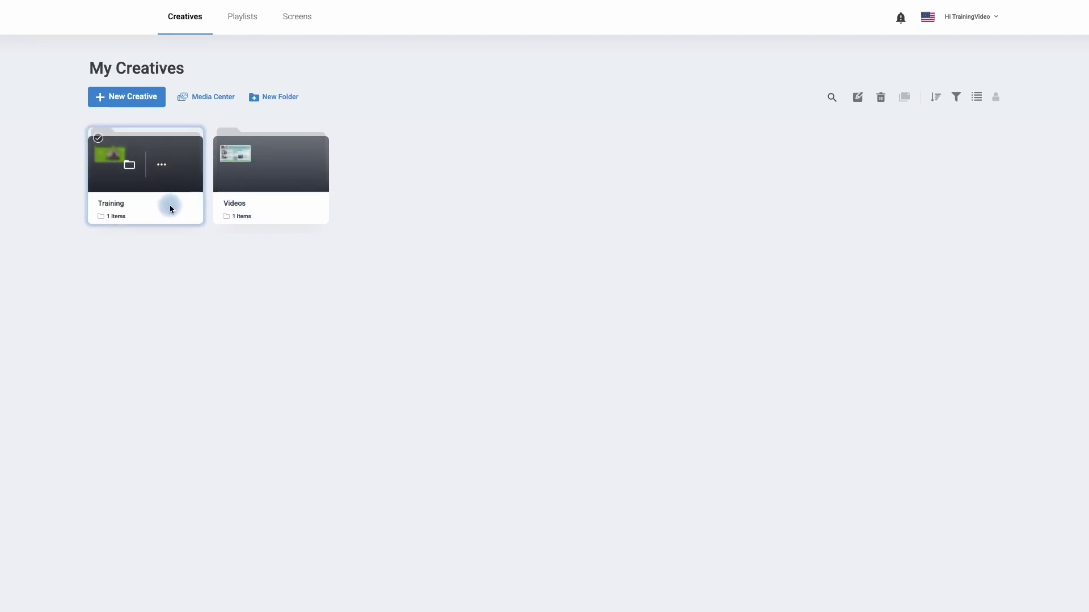
double_click(153, 177)
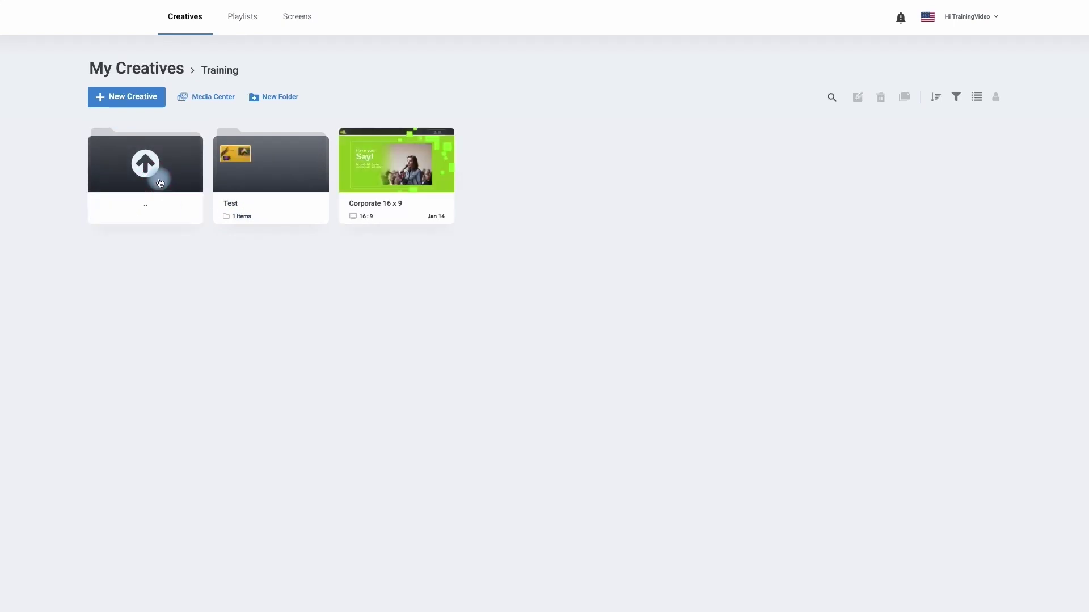
mouse_move(281, 198)
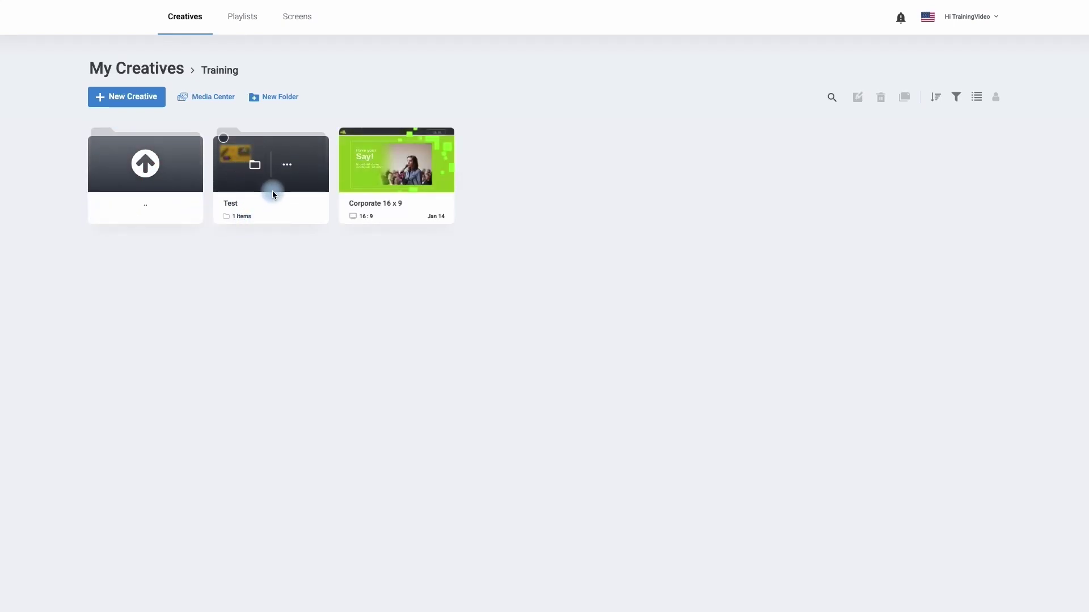
Step: Move the Corporate 16 x 9 creative using Training as the destination folder
mouse_move(385, 192)
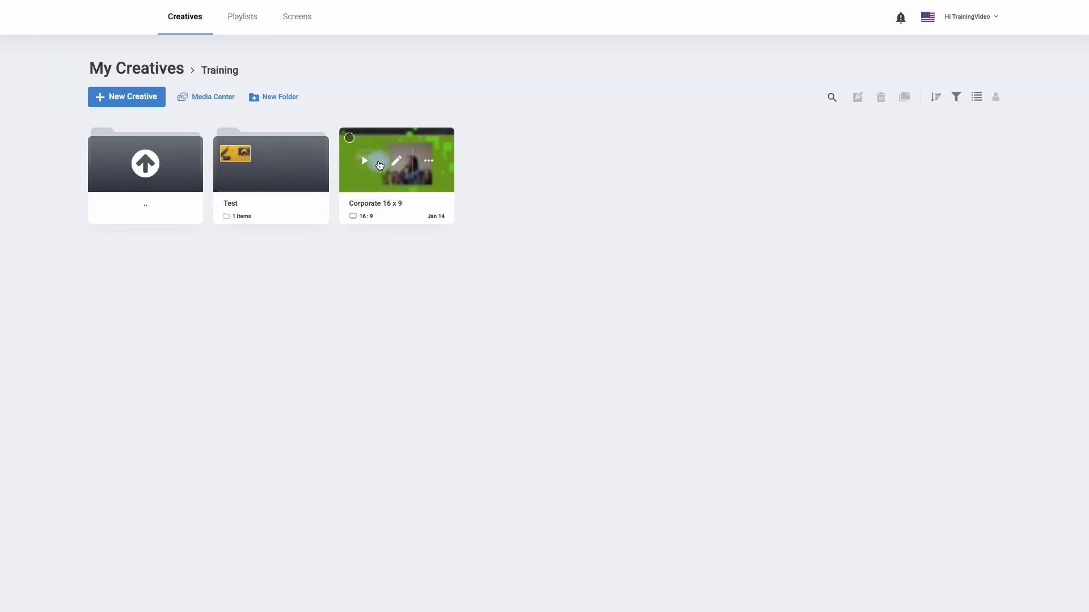
click(429, 167)
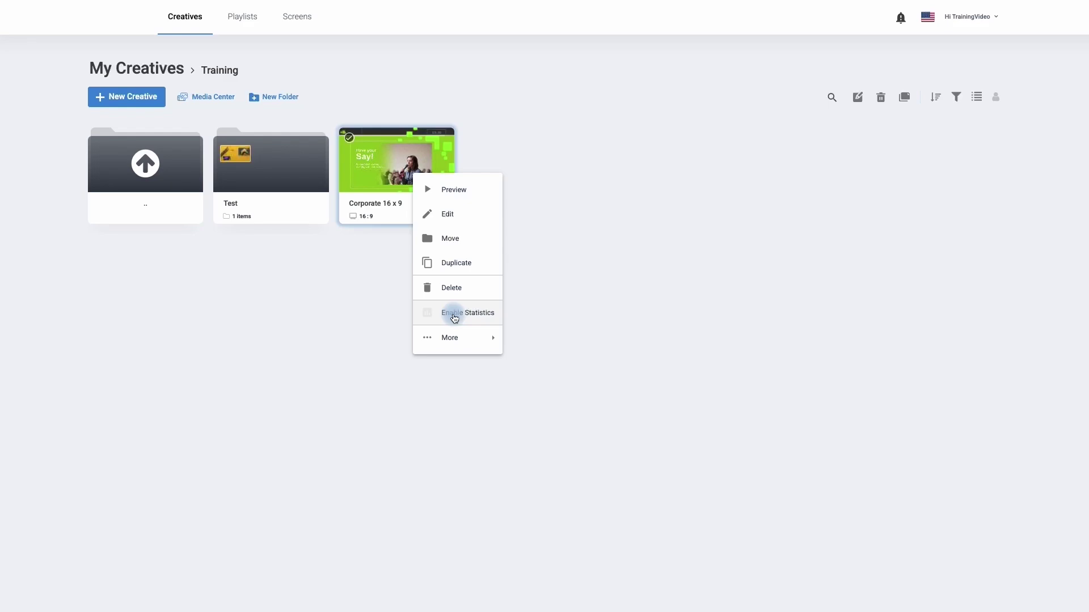
mouse_move(457, 337)
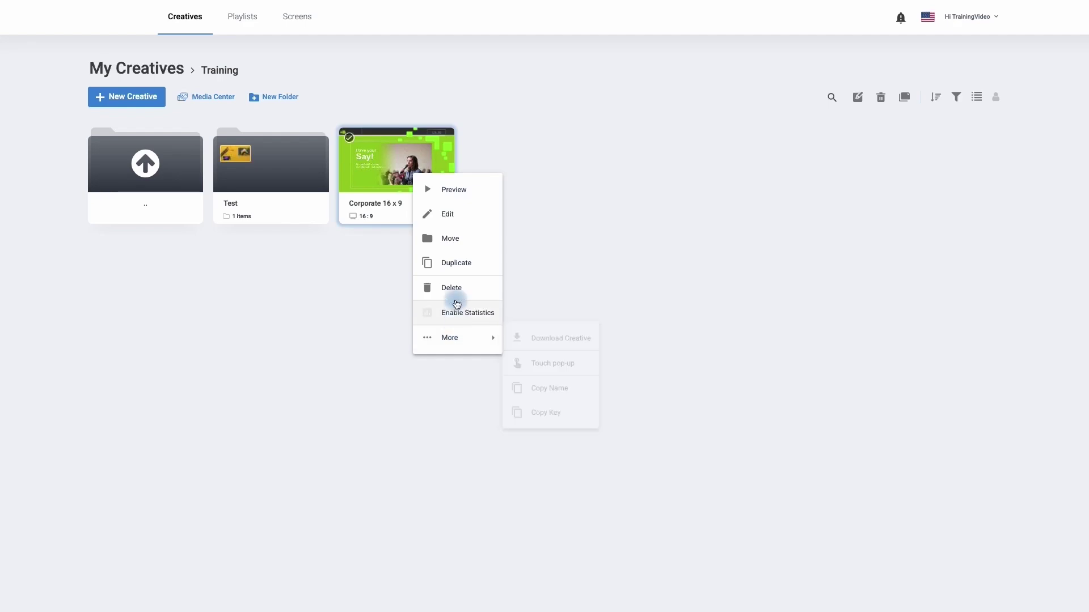
click(450, 247)
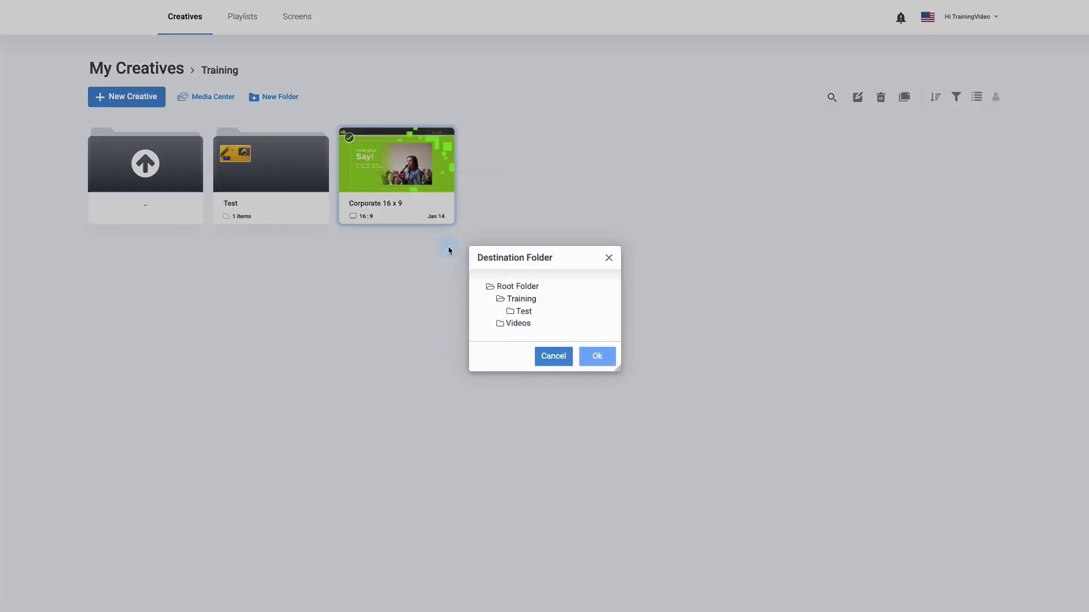
click(517, 300)
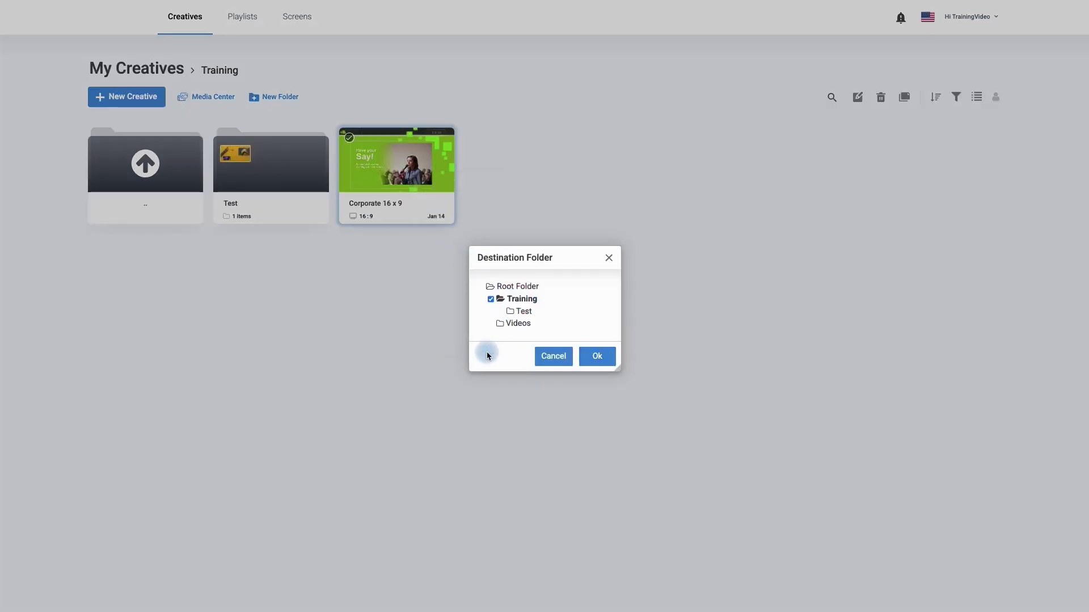
click(594, 358)
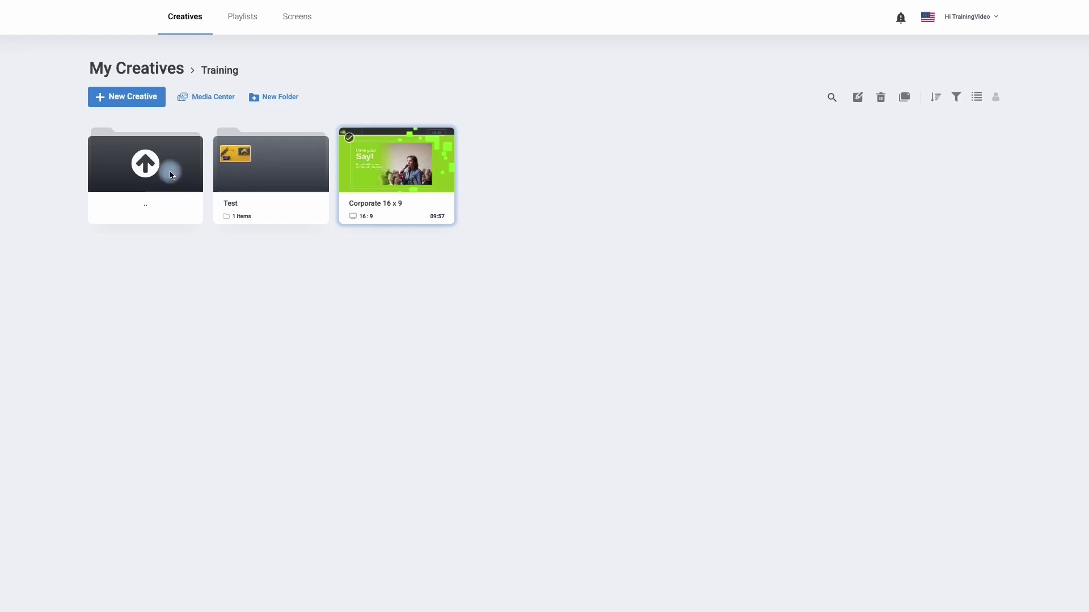
Step: Return to the My Creatives root folder and show its contents as a list
click(152, 179)
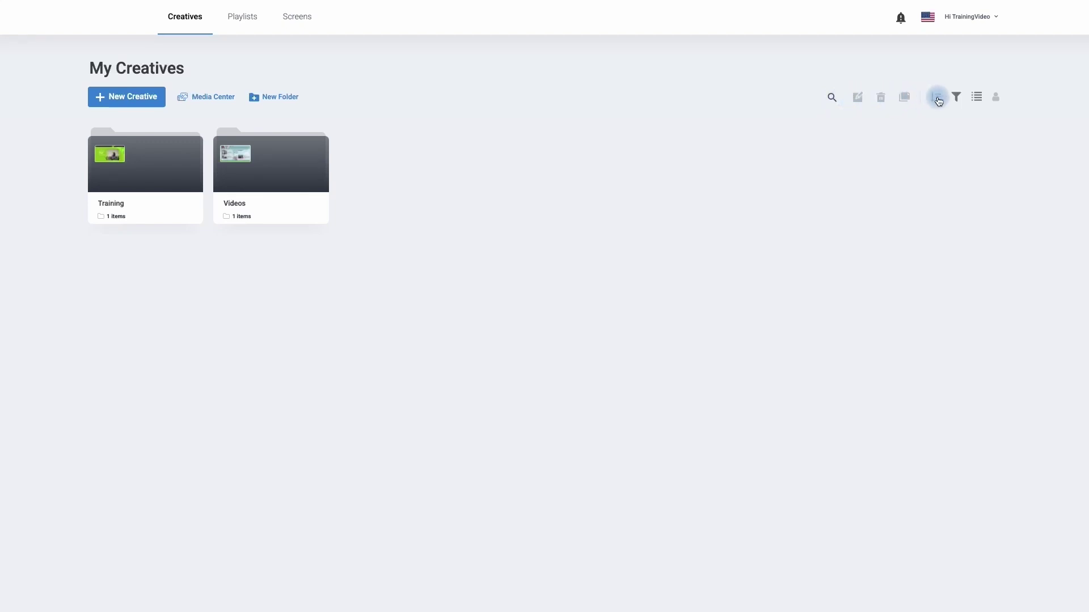
click(975, 98)
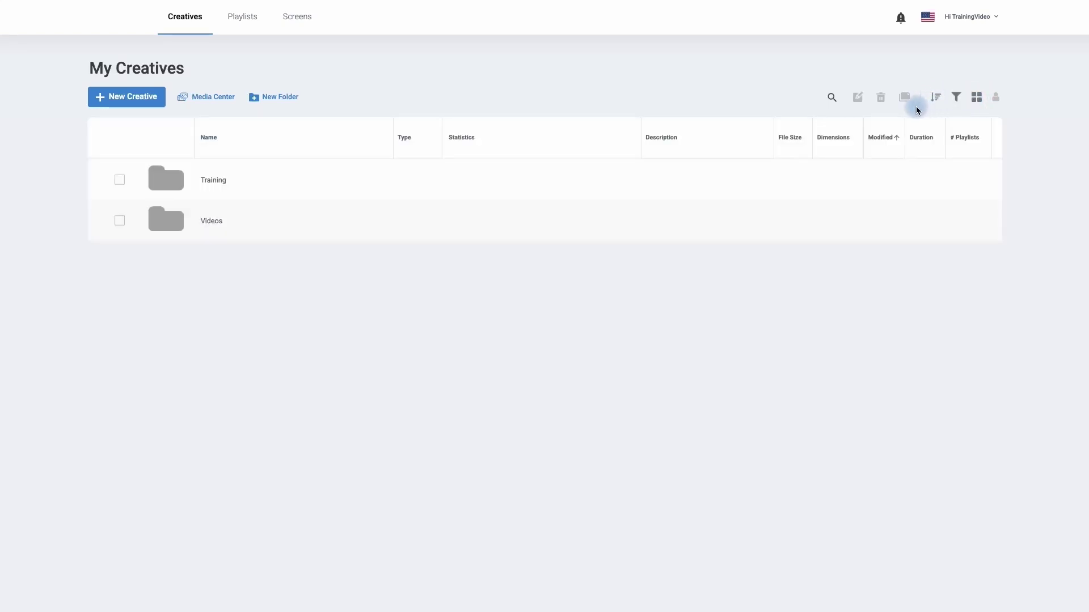
click(545, 100)
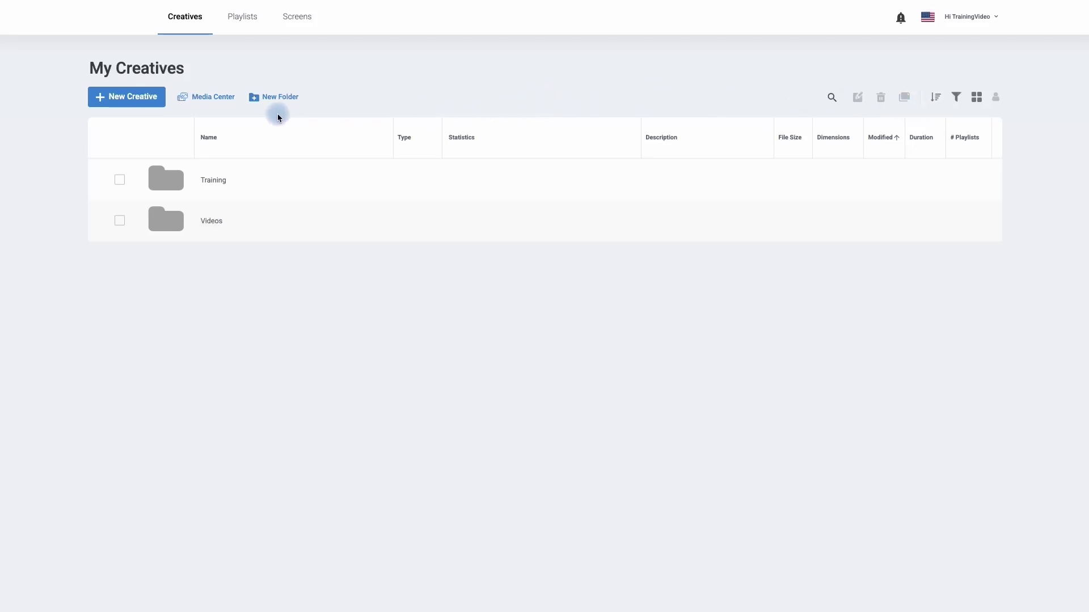
Step: Start a new creative and browse through the available 16:9 templates
click(132, 100)
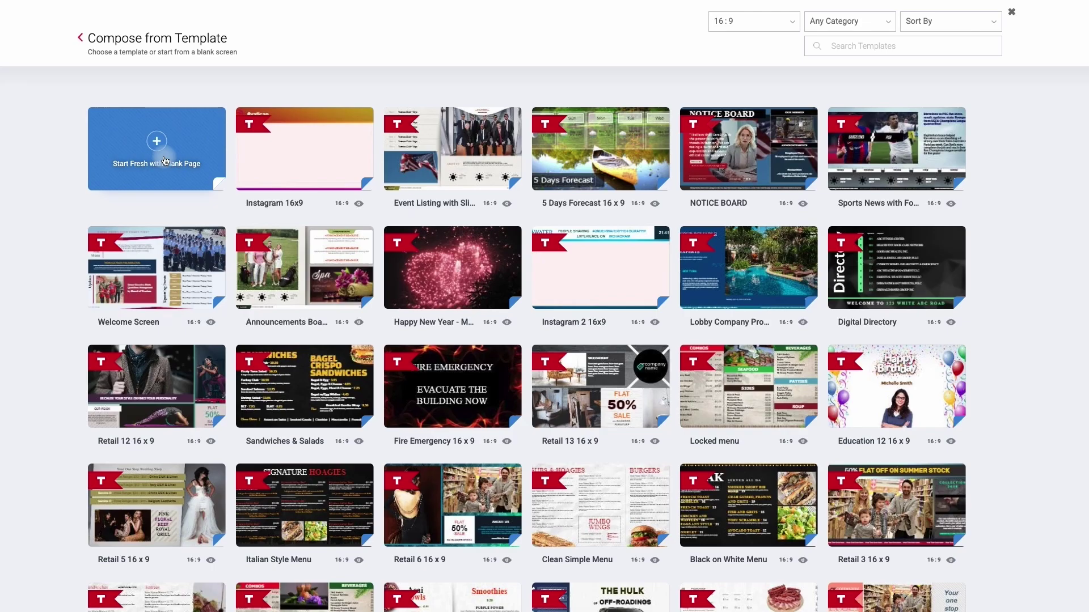
scroll(325, 282, down, 3)
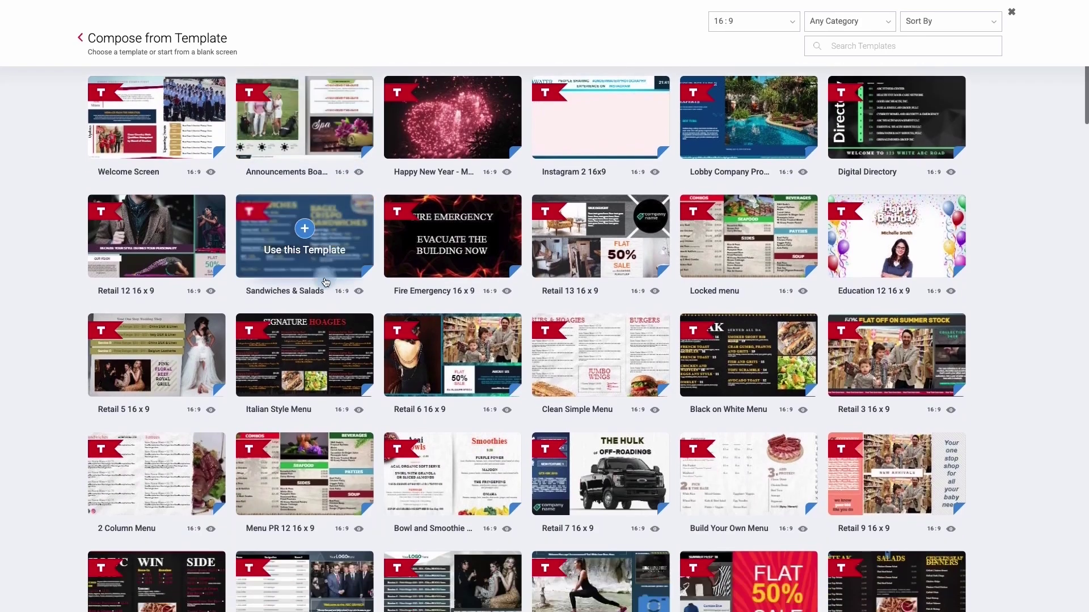
scroll(325, 282, down, 6)
scroll(325, 278, up, 10)
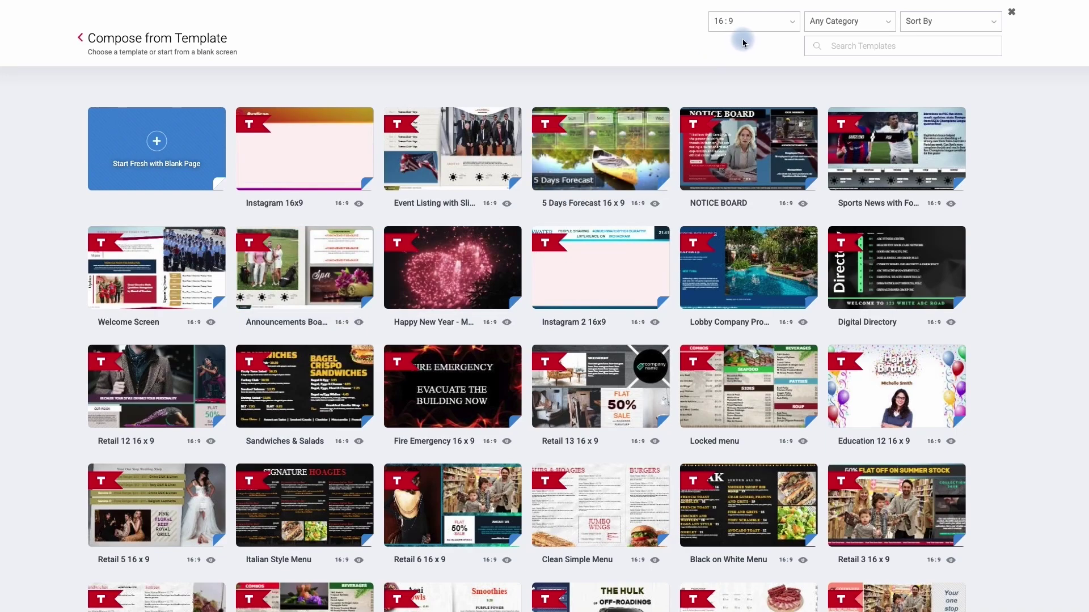
Step: Review the template screen sizes, filter the templates to the Hospitality category, and view the sorting options
click(740, 22)
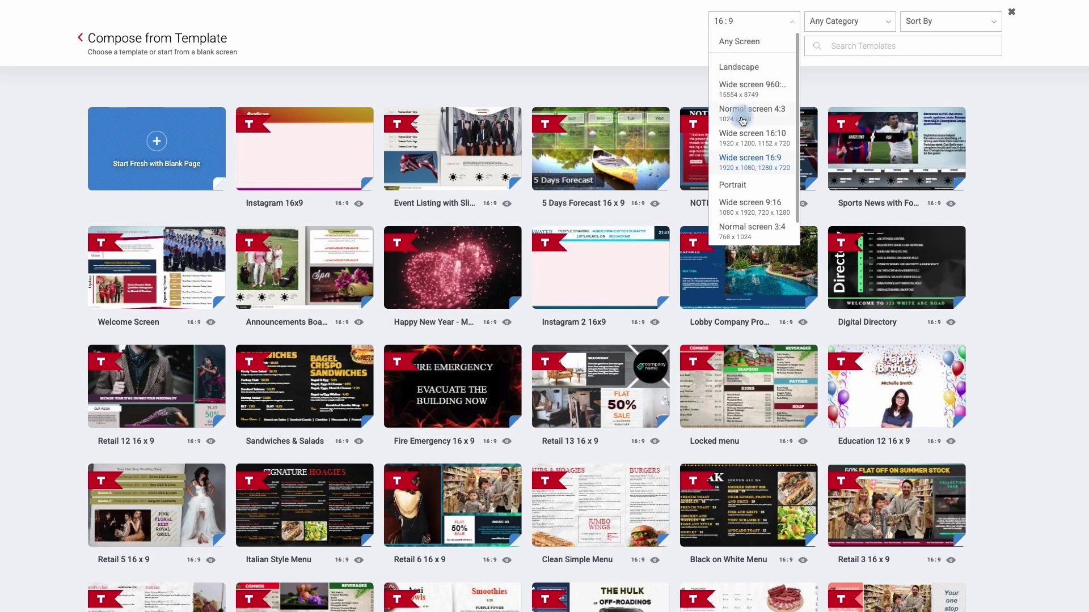
click(887, 21)
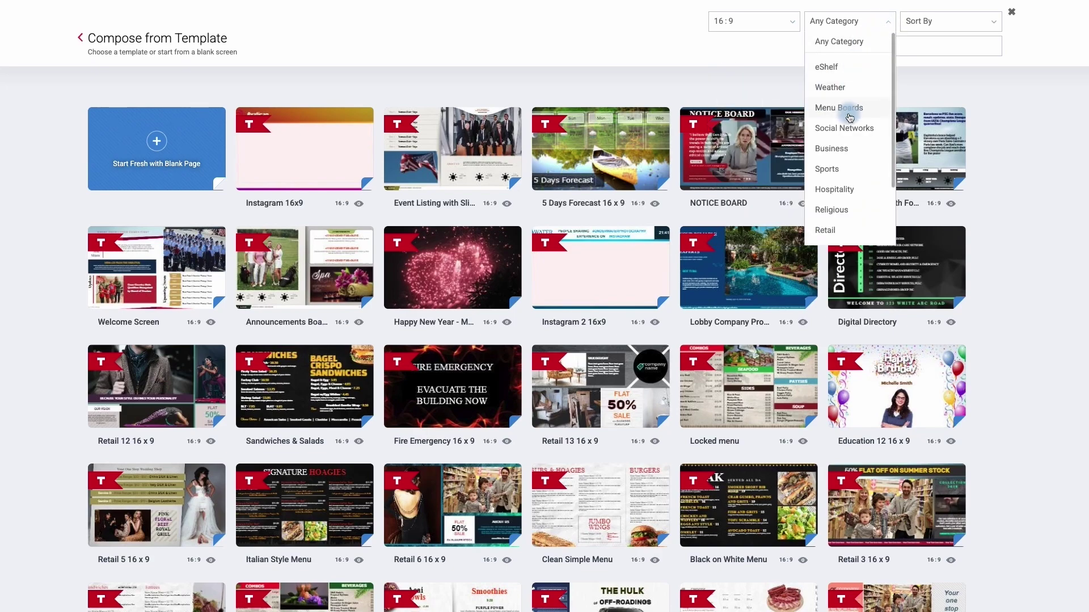
click(834, 190)
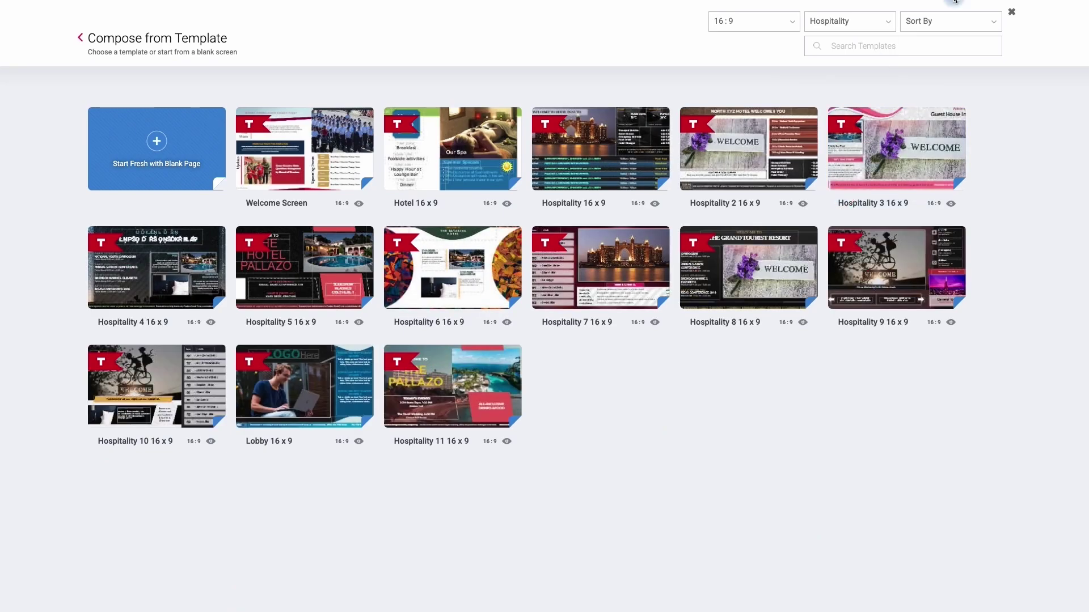
click(943, 24)
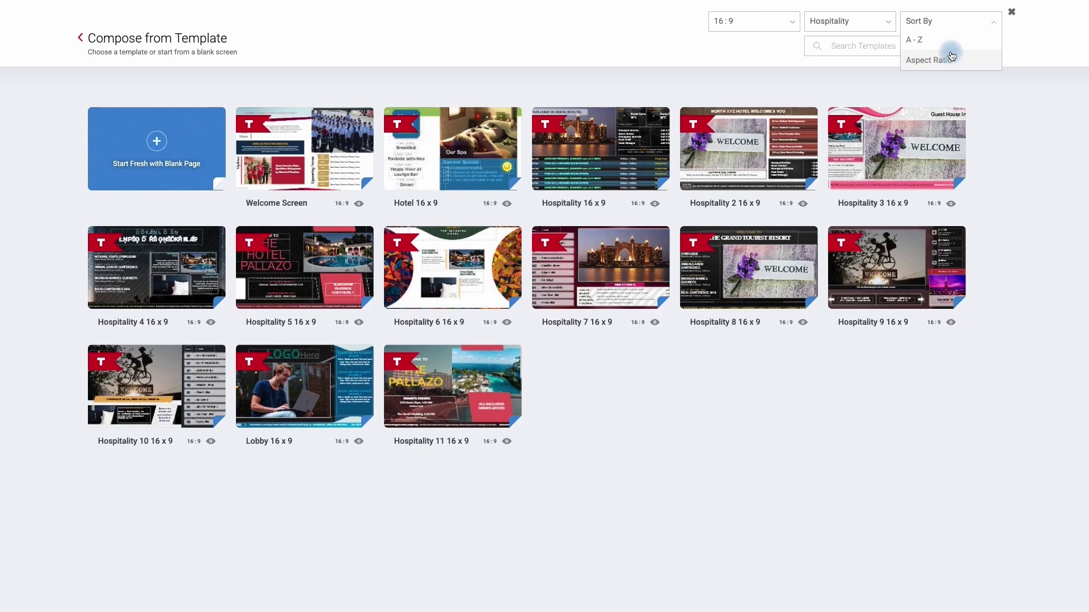
mouse_move(711, 144)
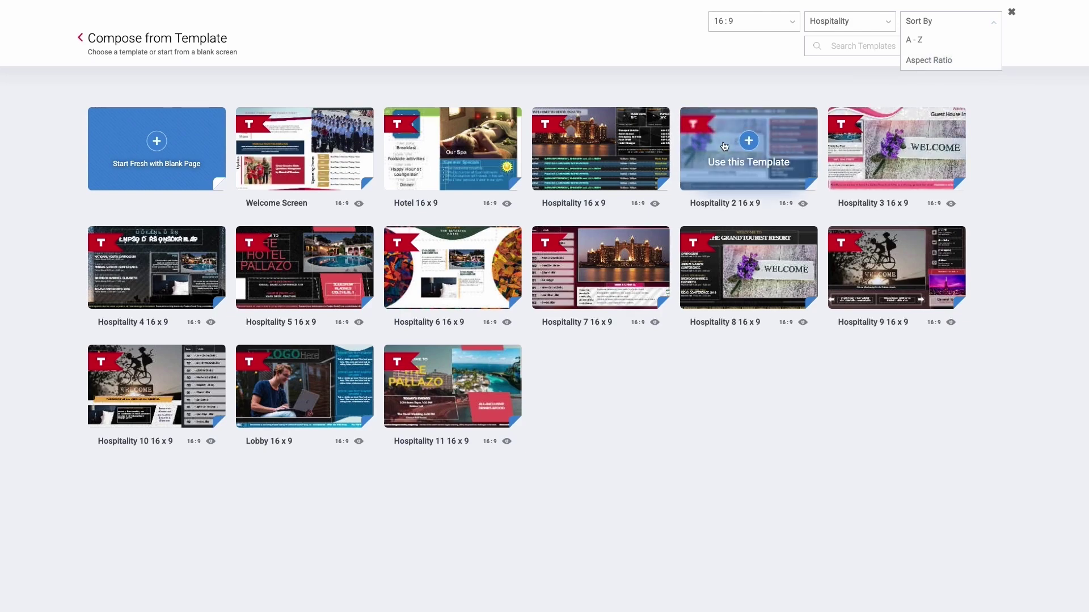
mouse_move(634, 144)
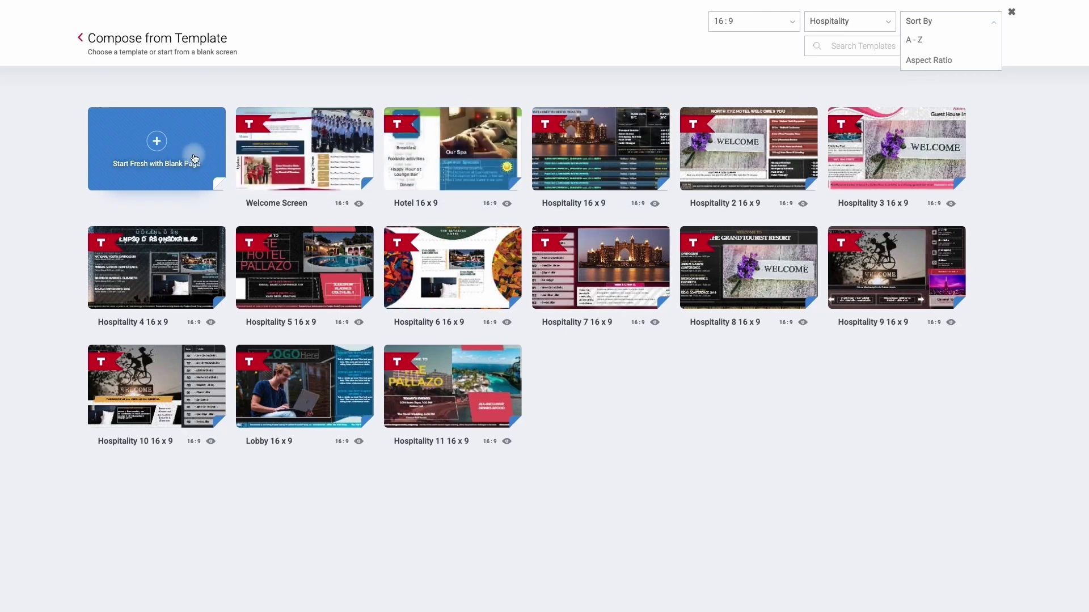
Step: Start the creative from a blank page and set its editor units to Pixels
click(158, 149)
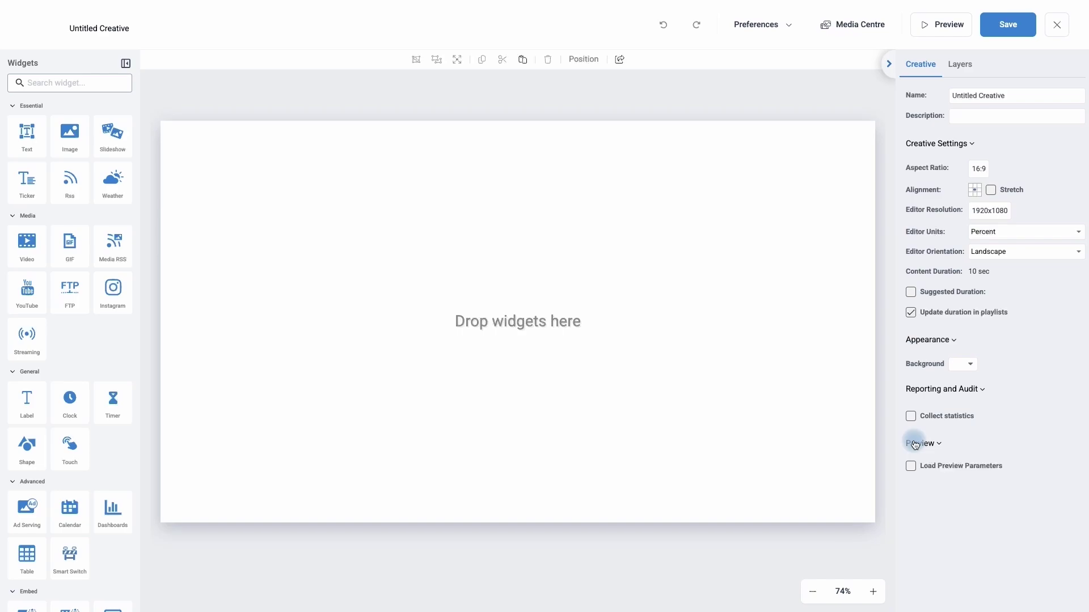
triple_click(980, 98)
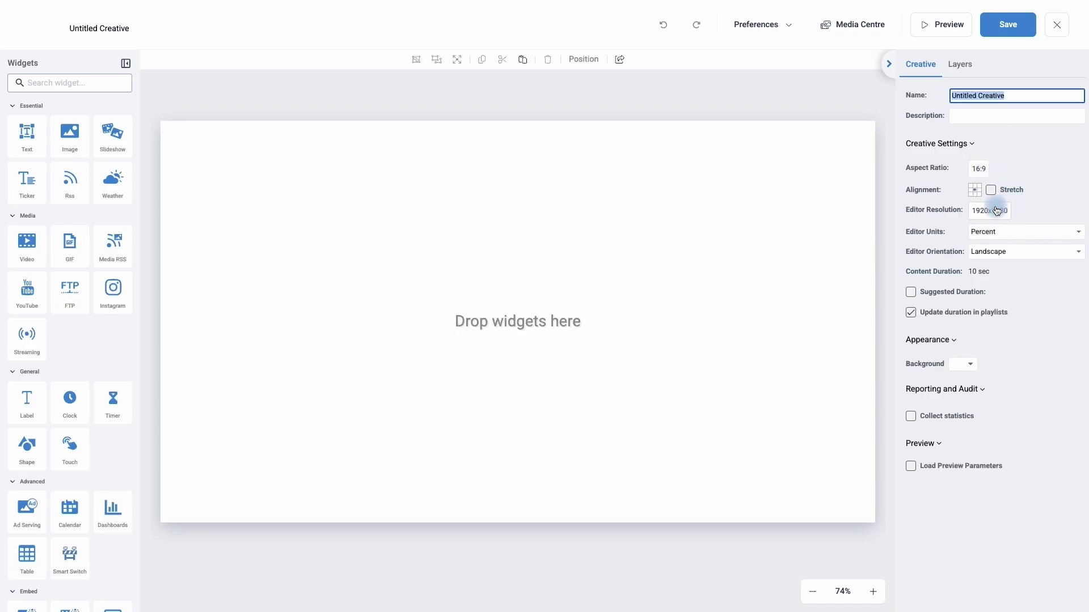
click(994, 232)
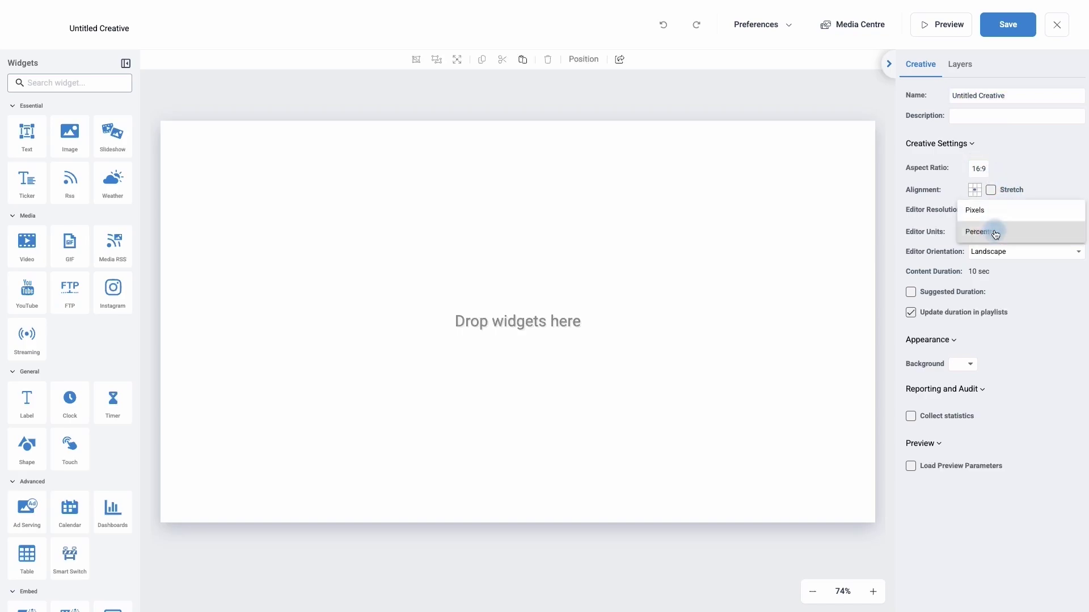
click(987, 211)
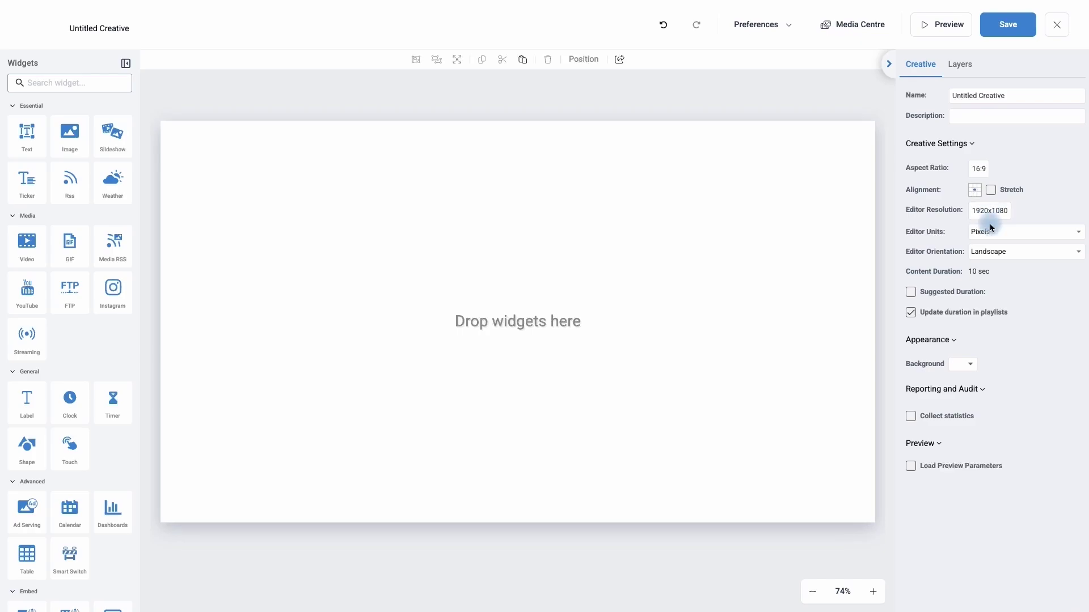
click(987, 256)
click(987, 257)
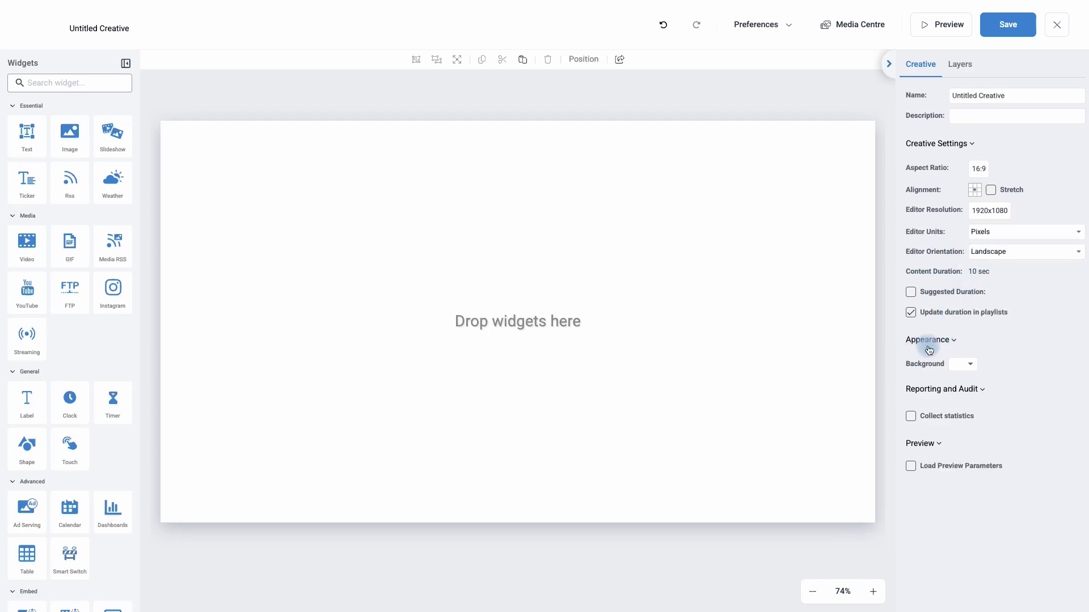
Step: Try the brown wooden-block photo as the creative's background and look through the preset background colours
click(970, 365)
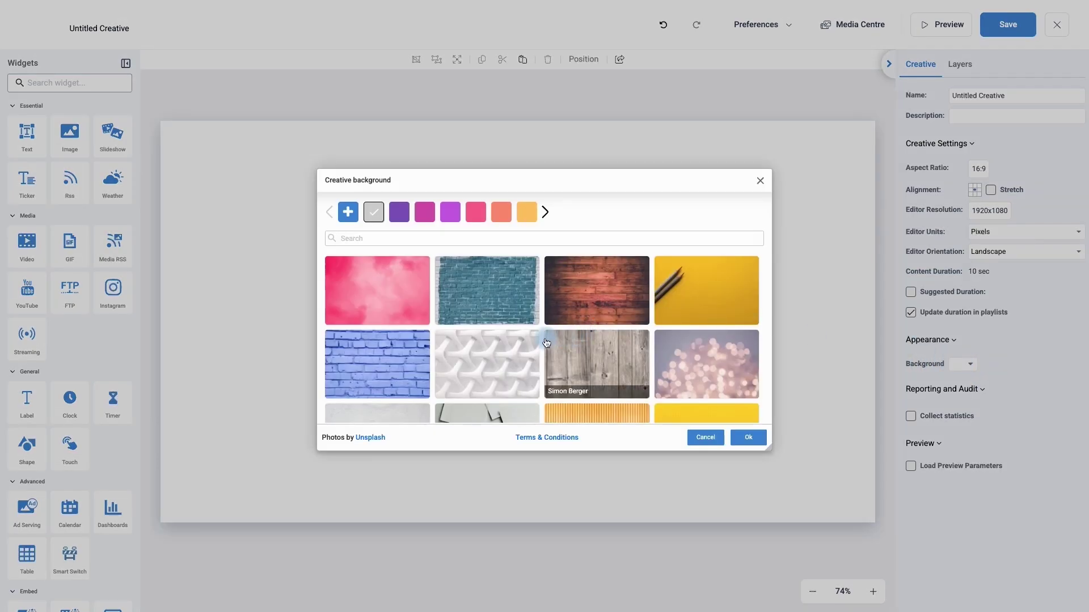
scroll(543, 342, down, 2)
scroll(544, 342, down, 3)
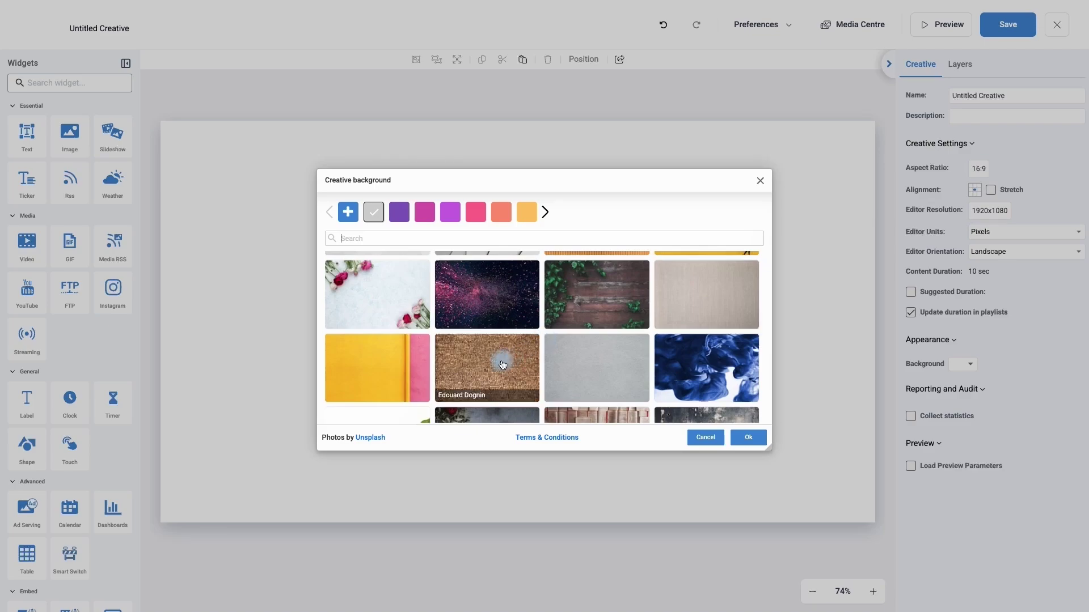
click(501, 365)
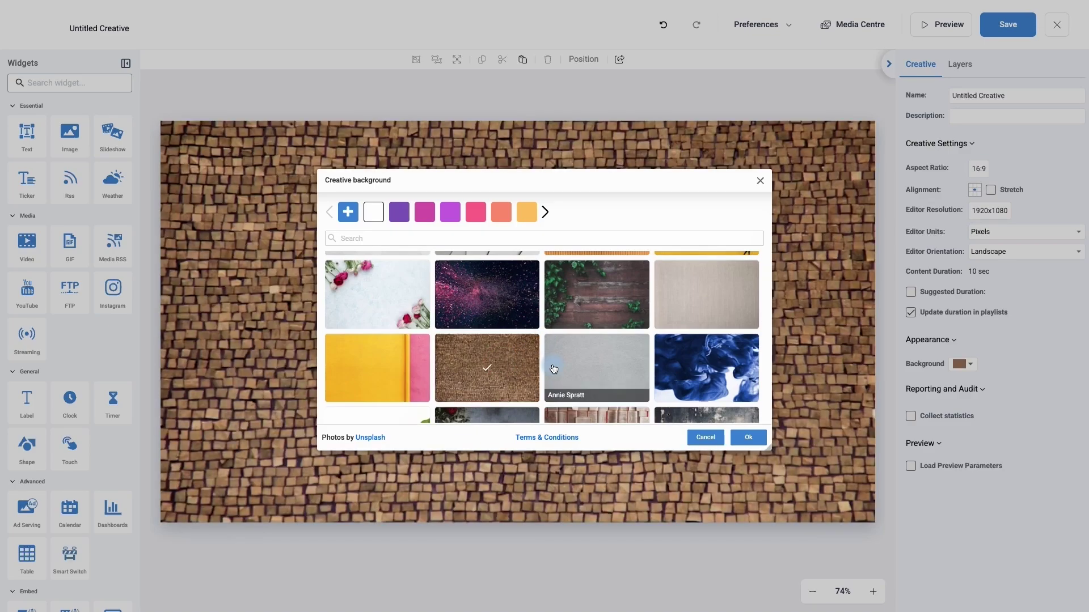
scroll(486, 340, up, 3)
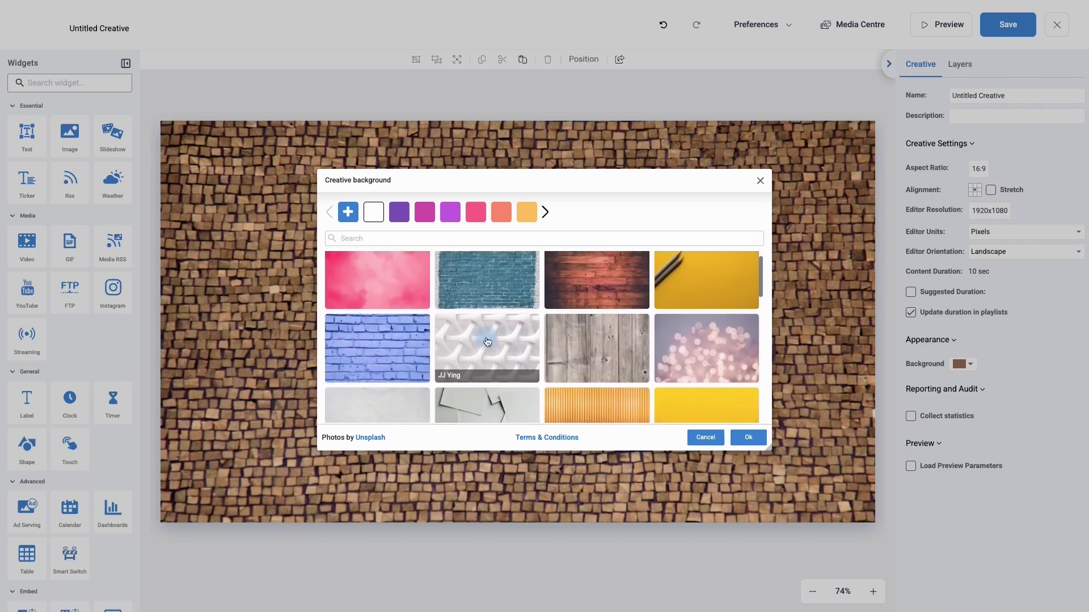
click(545, 215)
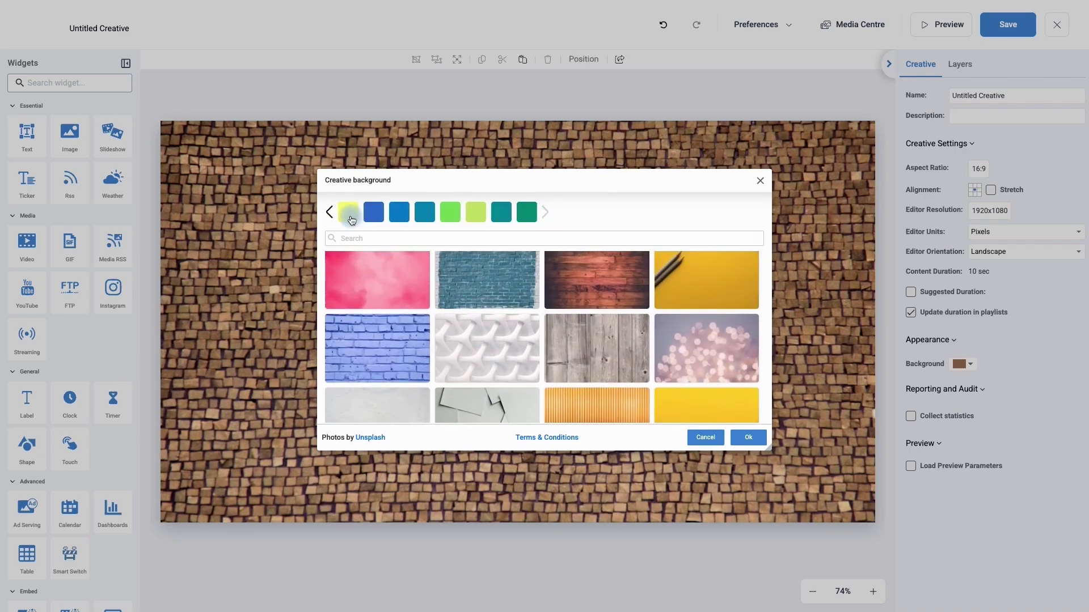
click(329, 213)
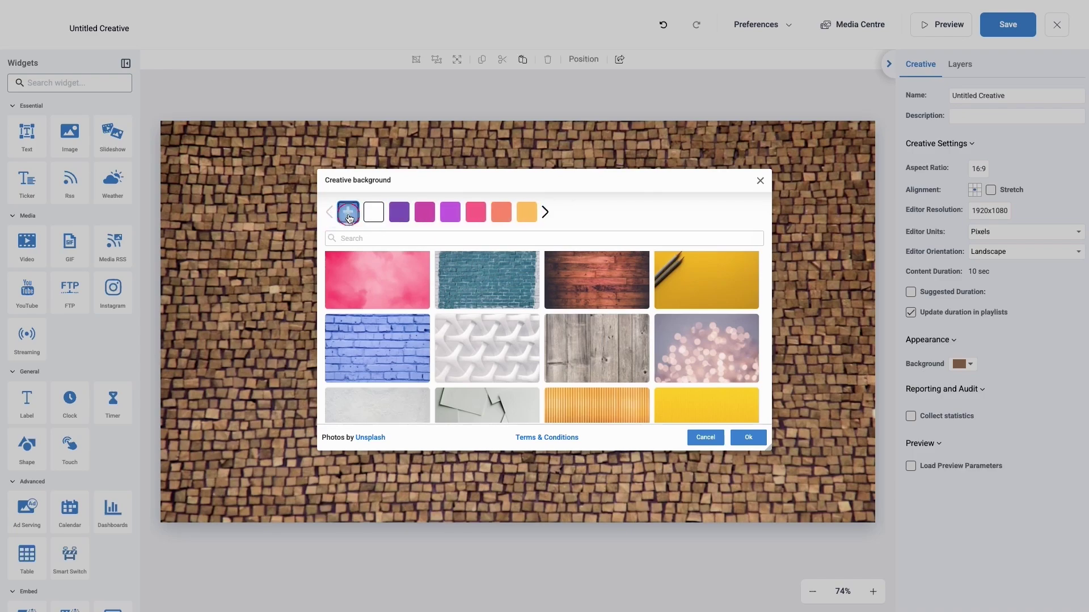
Step: Set the creative's background to a custom left-to-right gradient from indigo 333399 to white
click(345, 218)
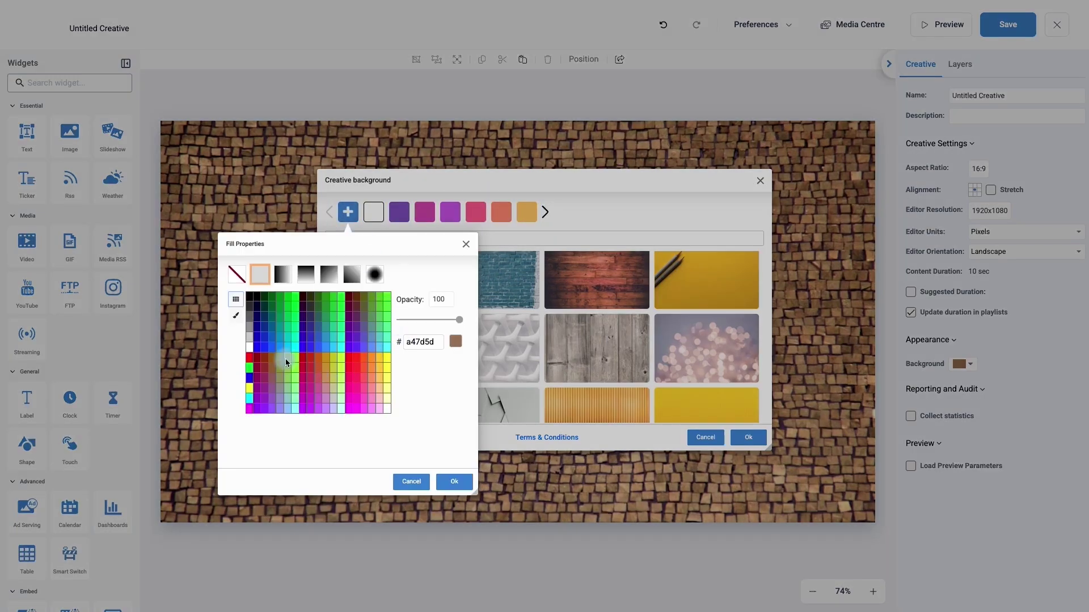
click(432, 344)
mouse_move(459, 320)
mouse_down()
mouse_move(418, 319)
mouse_move(459, 320)
mouse_up()
click(283, 274)
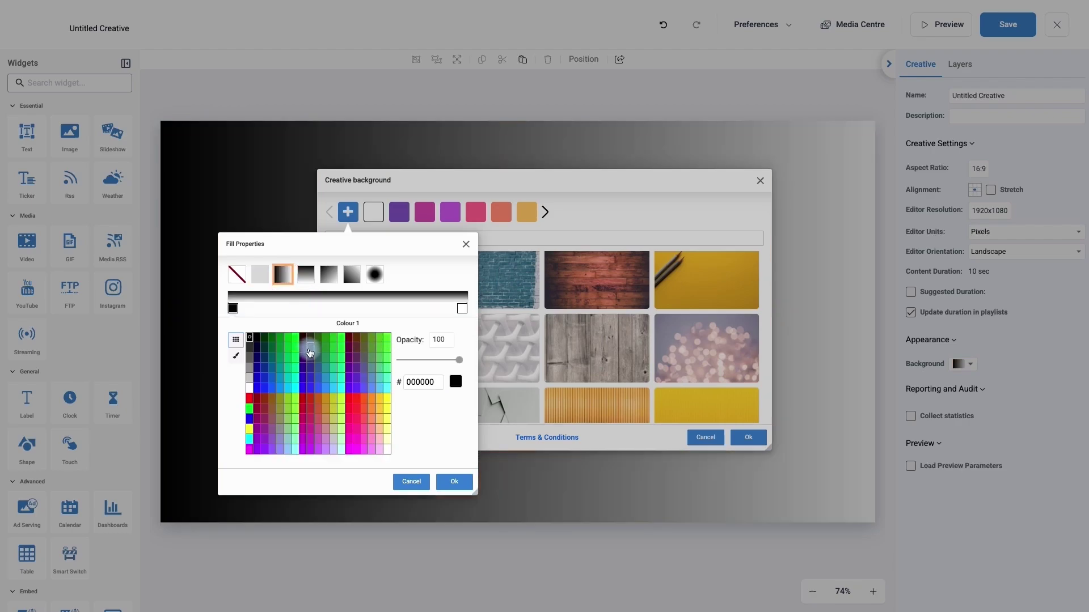
click(310, 367)
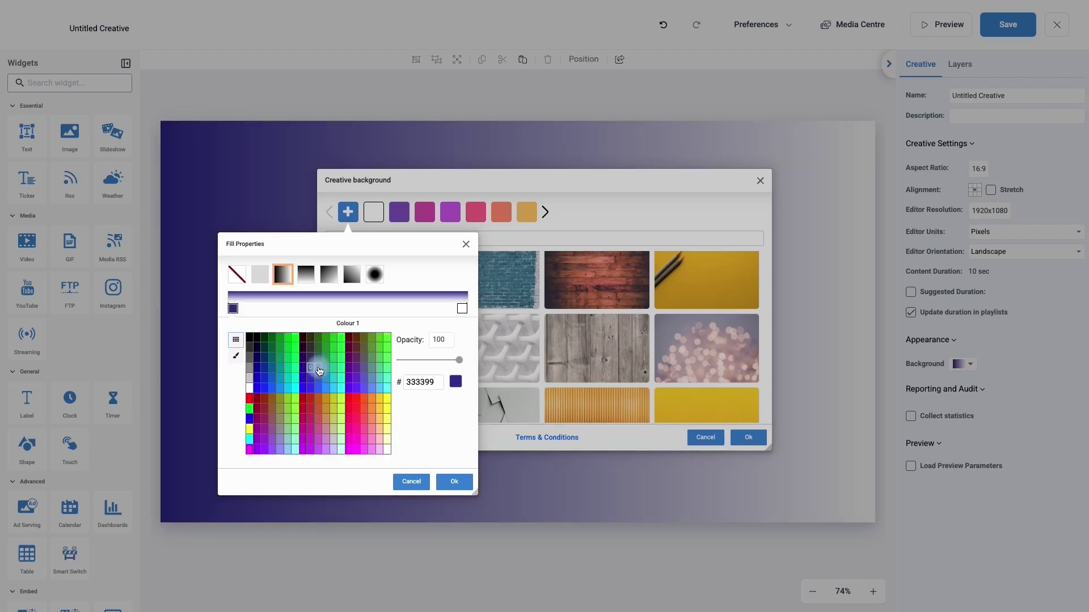
click(454, 482)
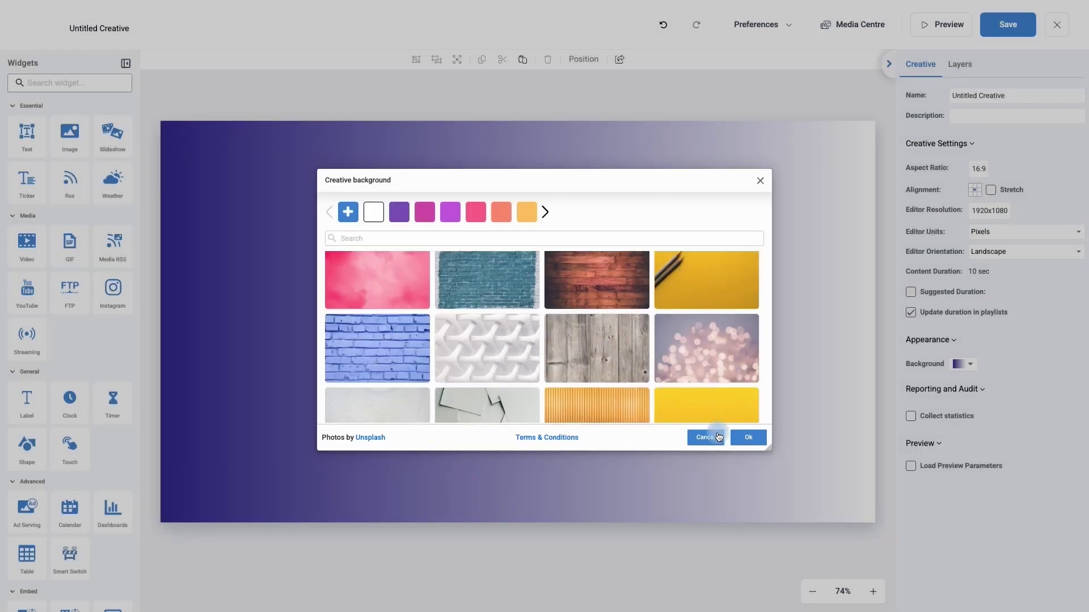
click(750, 438)
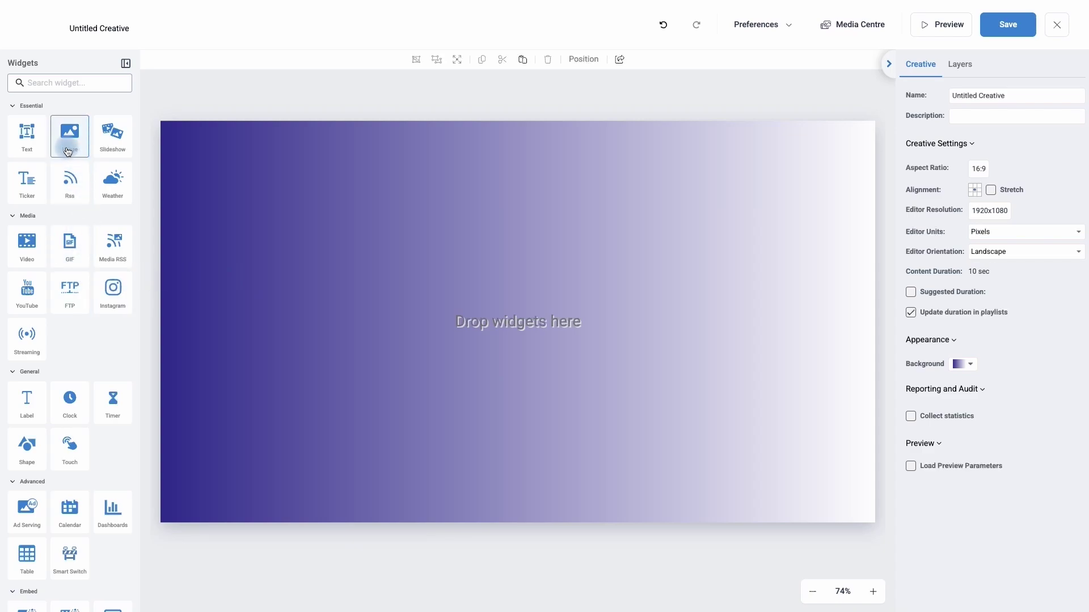
Step: Add an empty Image widget to the centre of the creative's canvas
mouse_move(67, 147)
mouse_down()
mouse_move(128, 143)
mouse_move(270, 192)
mouse_move(637, 184)
mouse_move(108, 150)
mouse_move(75, 152)
mouse_move(78, 187)
mouse_move(73, 153)
mouse_up()
click(74, 151)
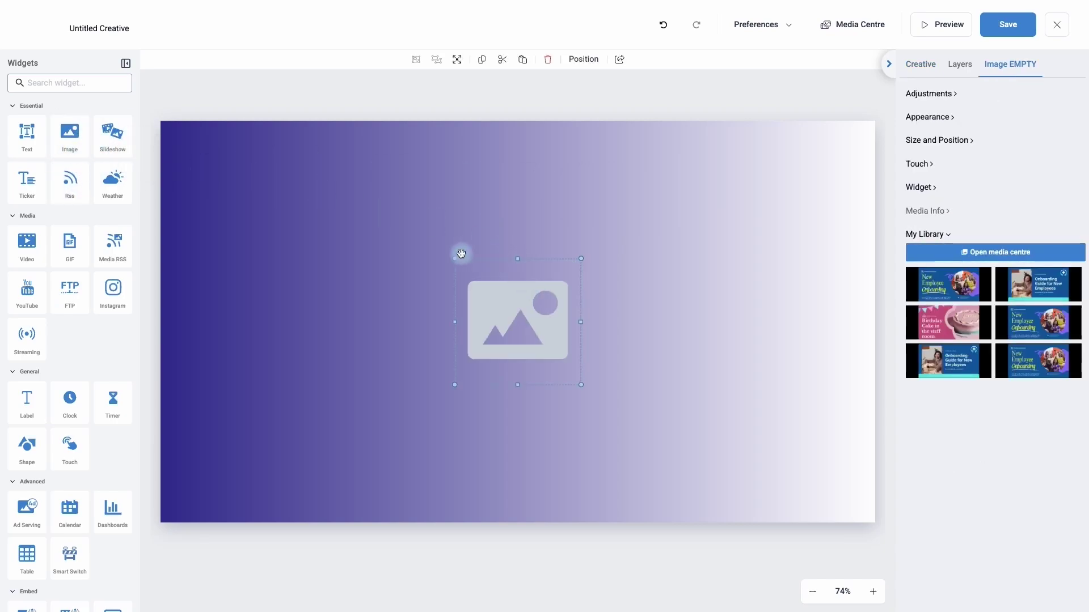
Step: Move the empty image widget to the canvas's upper-left area and enlarge it proportionally by about a third
click(503, 326)
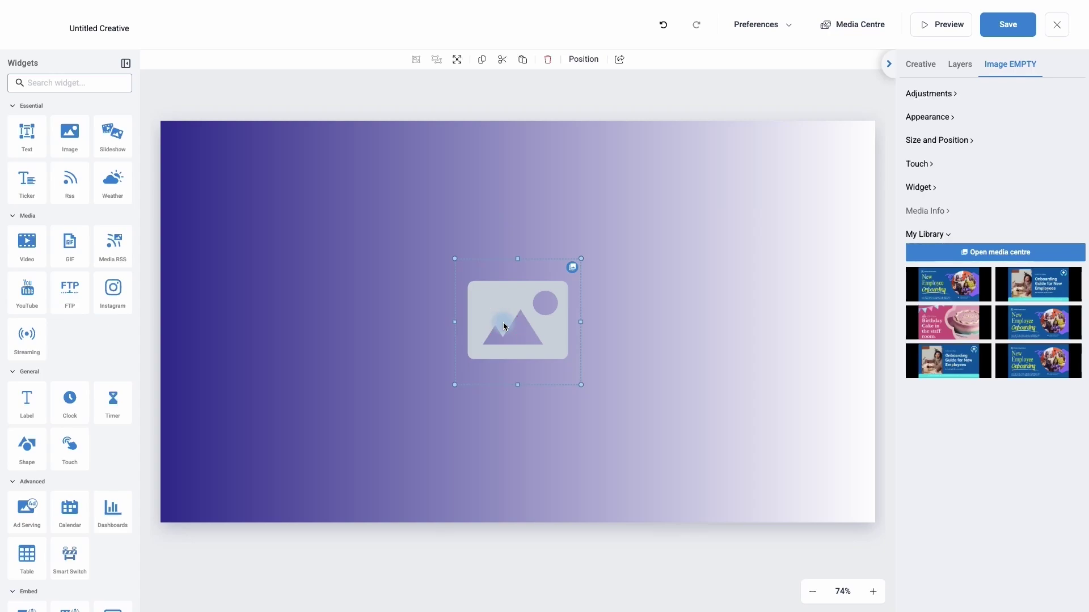
drag(504, 327, 233, 222)
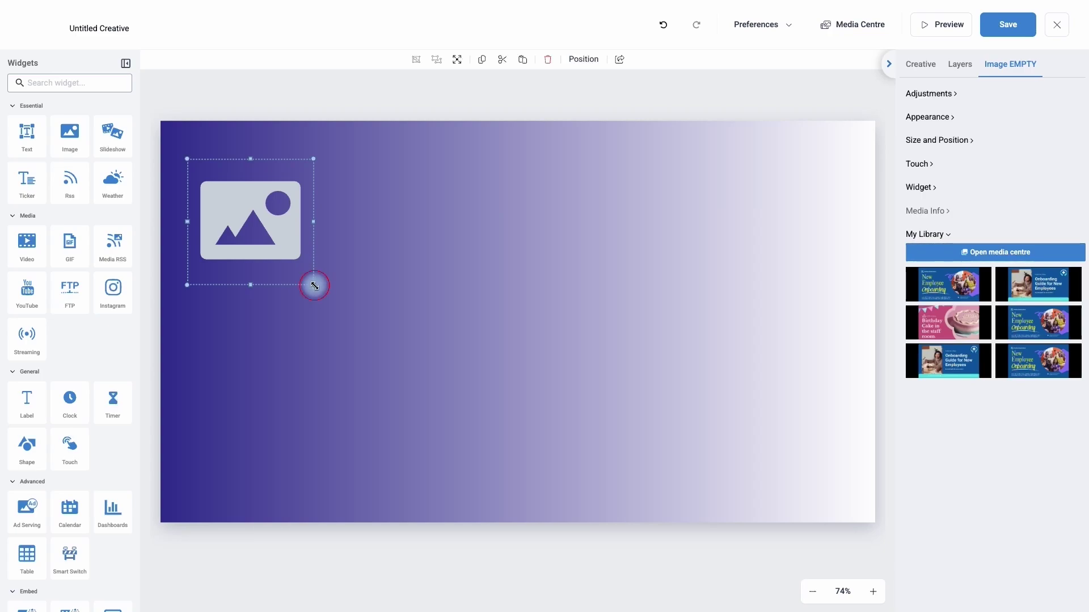
drag(314, 286, 359, 319)
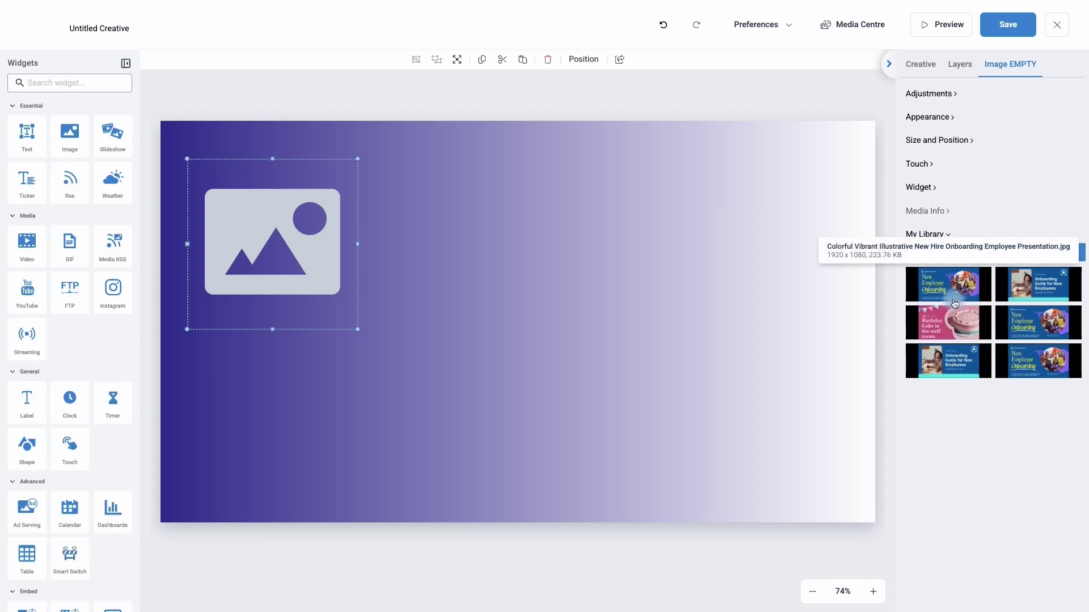
Step: Try the birthday cake picture in the image widget, review the media upload sources, and replace the picture with Perfect.jpg from the media centre
click(952, 328)
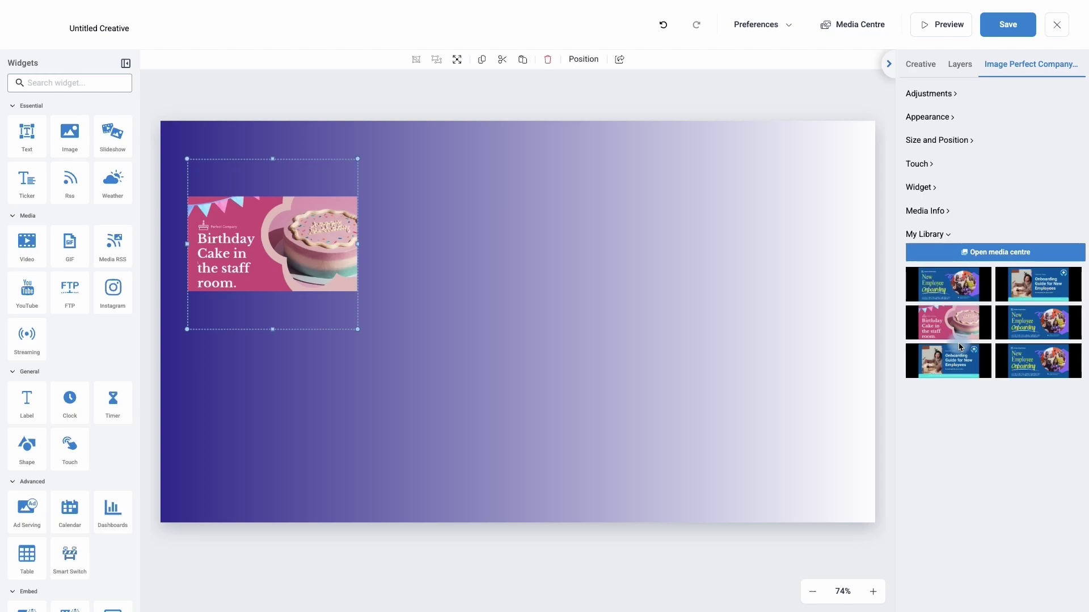
click(967, 257)
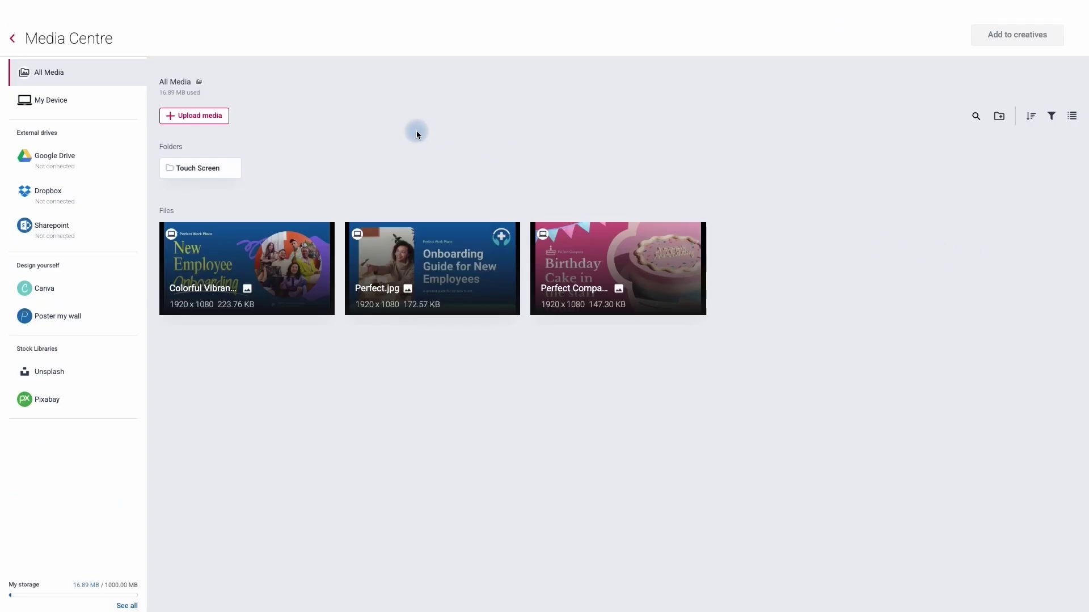
click(198, 118)
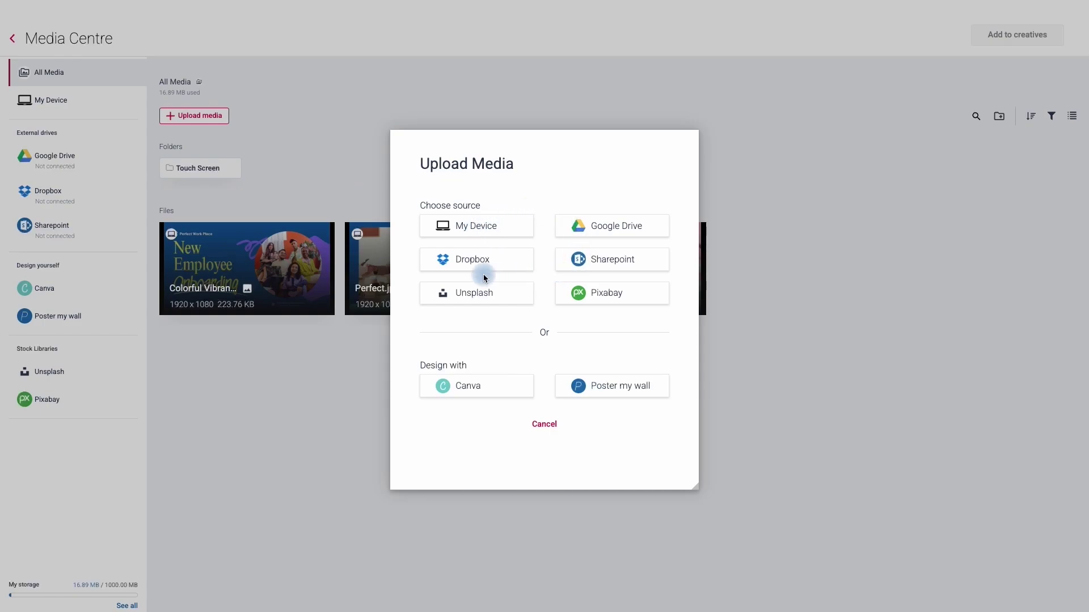
click(342, 163)
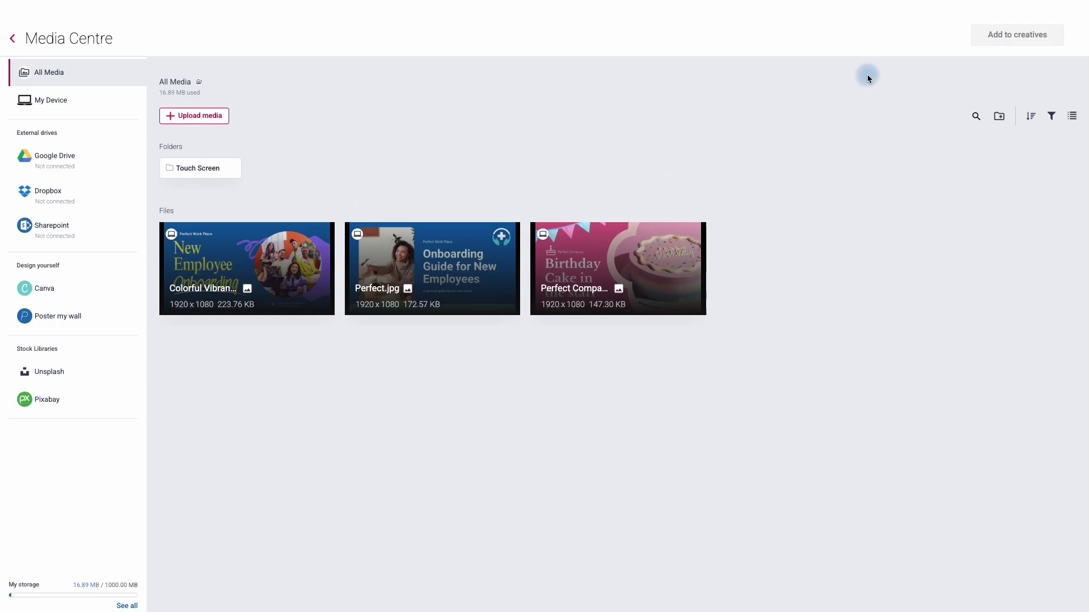
mouse_move(629, 280)
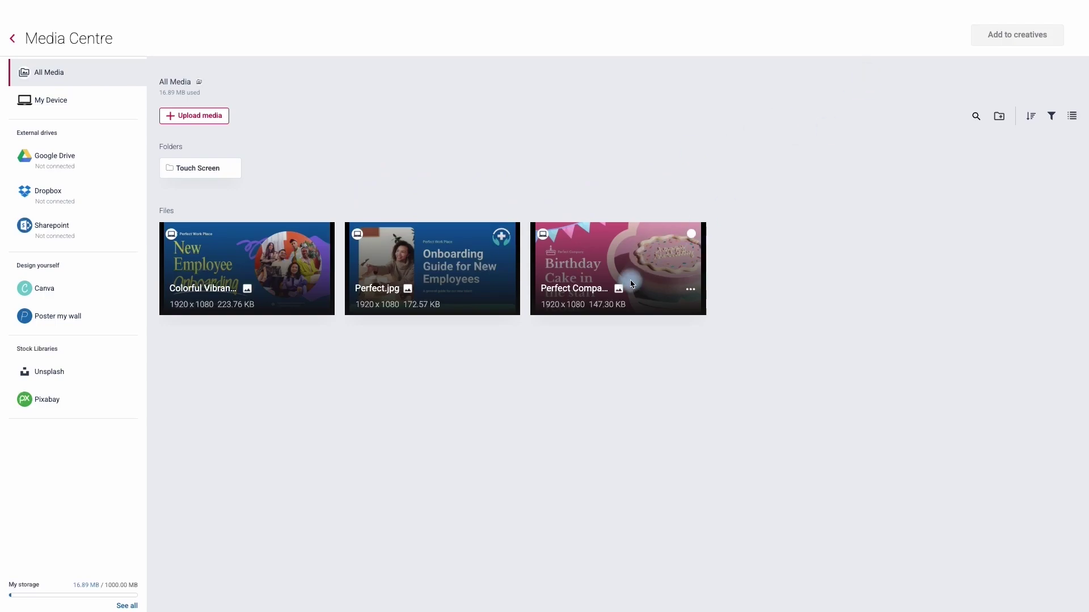
click(502, 235)
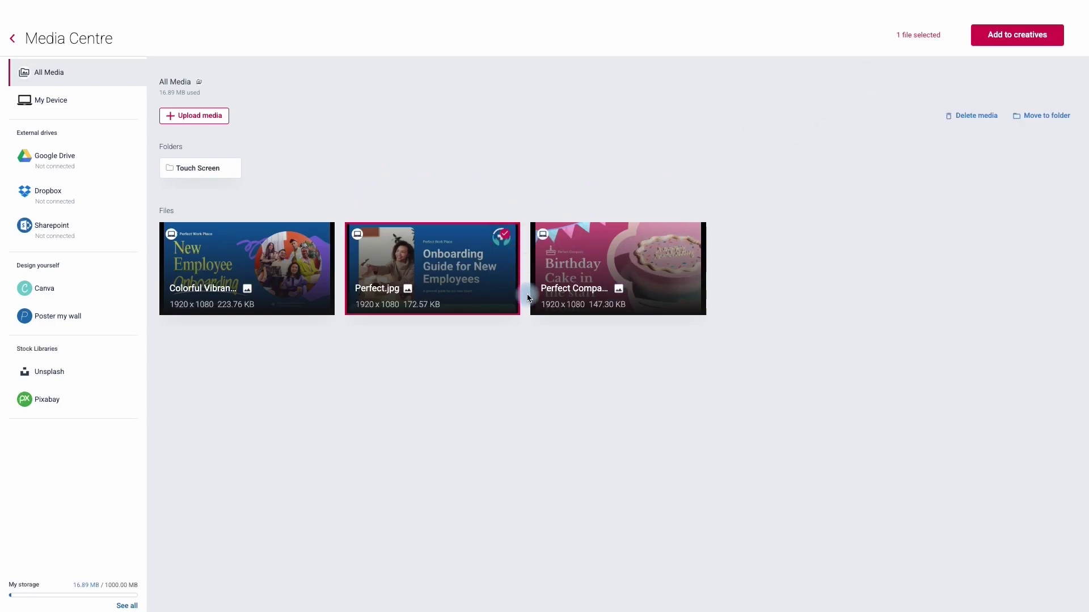
click(993, 37)
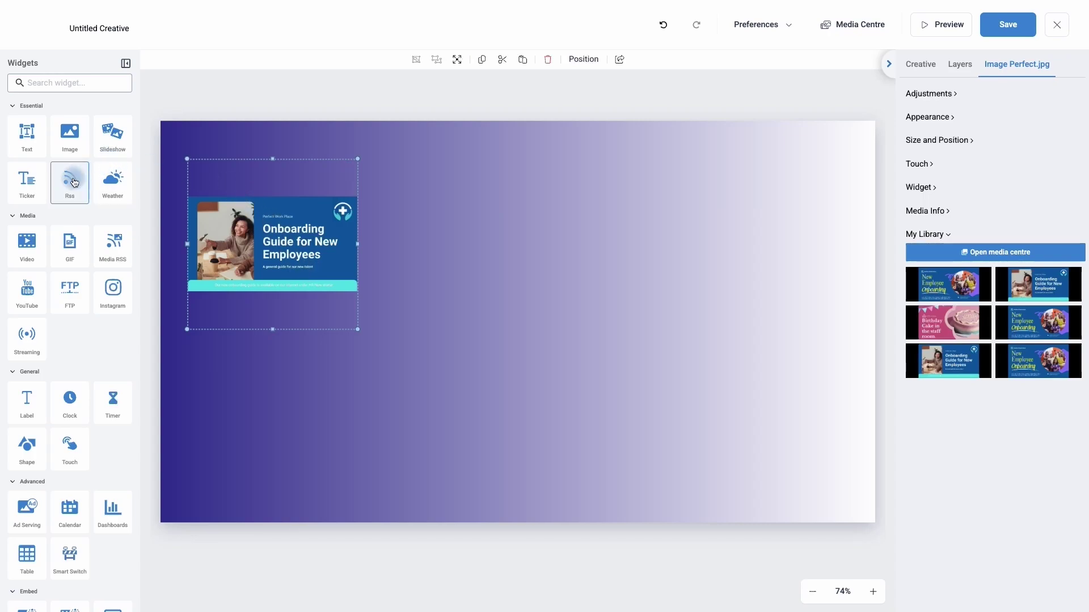
Step: Add an RSS widget near the canvas's lower edge, stretch it to about 1908 px wide, and switch its feed to ESPNcricinfo
drag(69, 179, 220, 453)
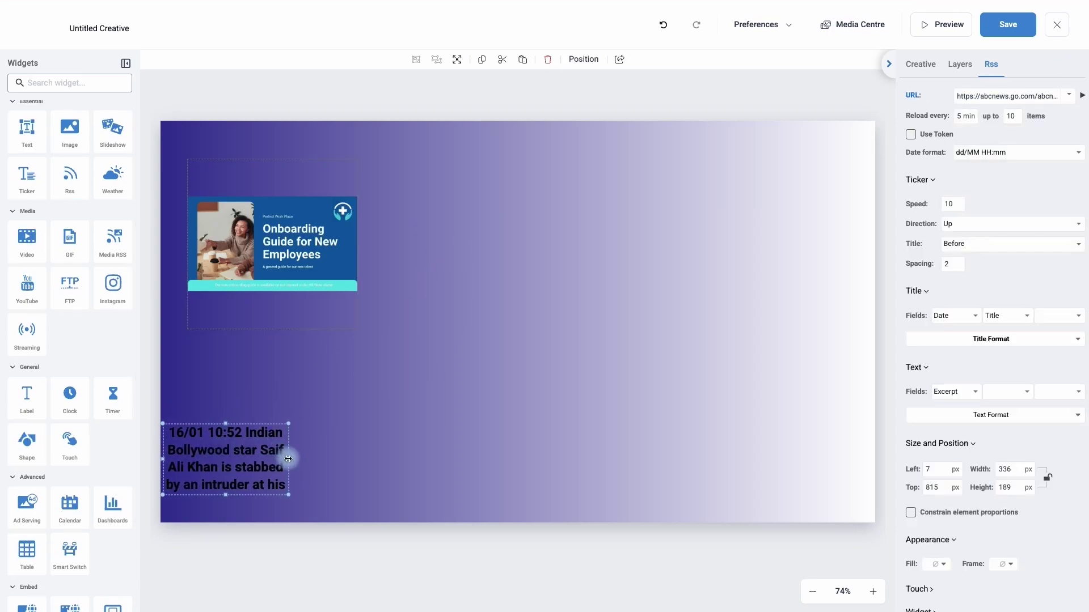
drag(288, 458, 873, 470)
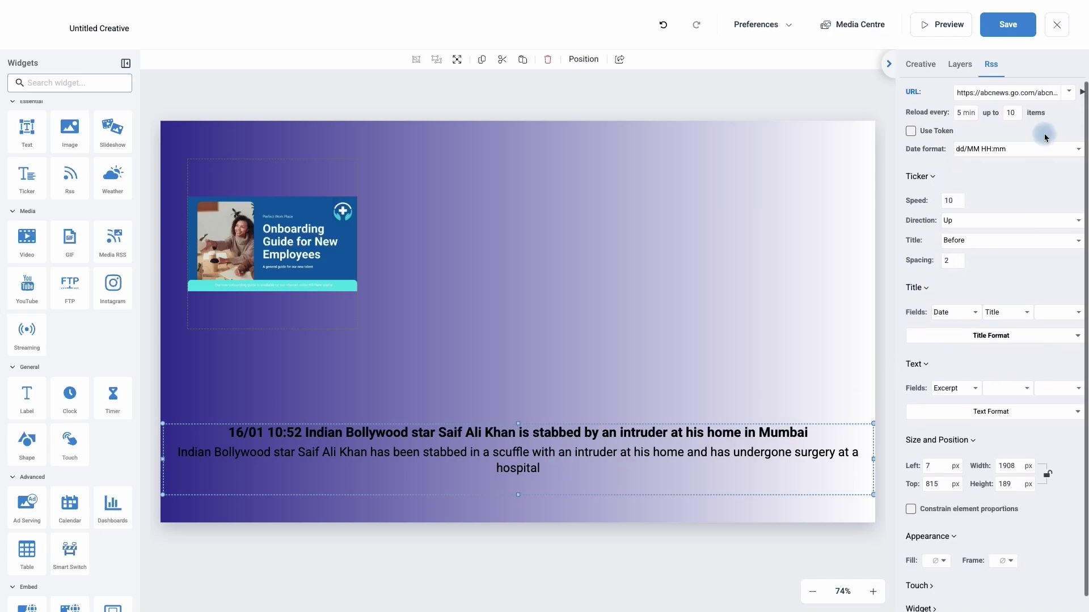
click(1069, 94)
scroll(1050, 138, down, 5)
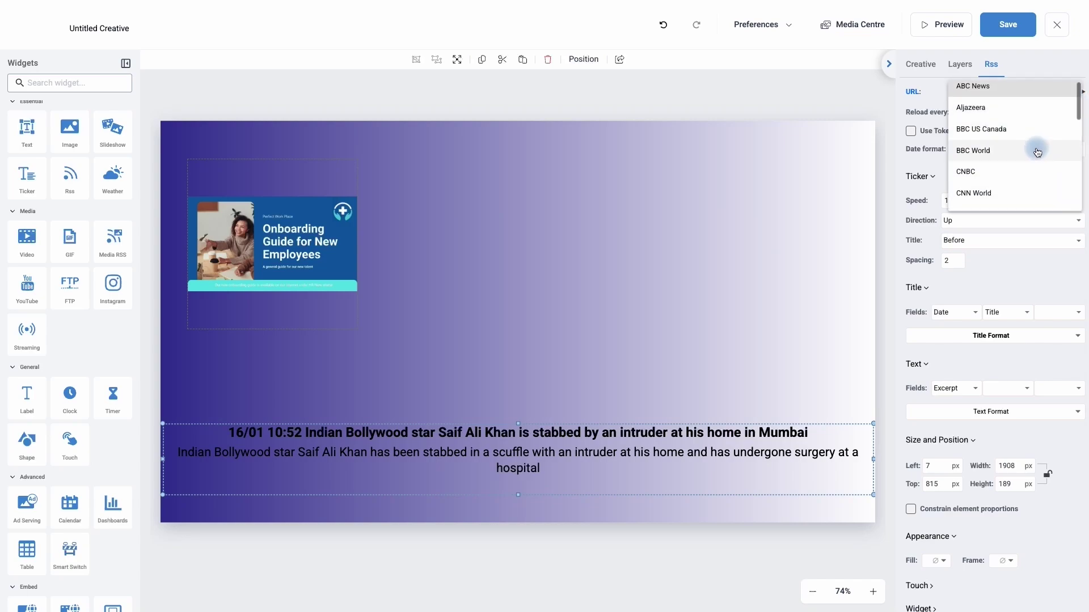
click(1009, 151)
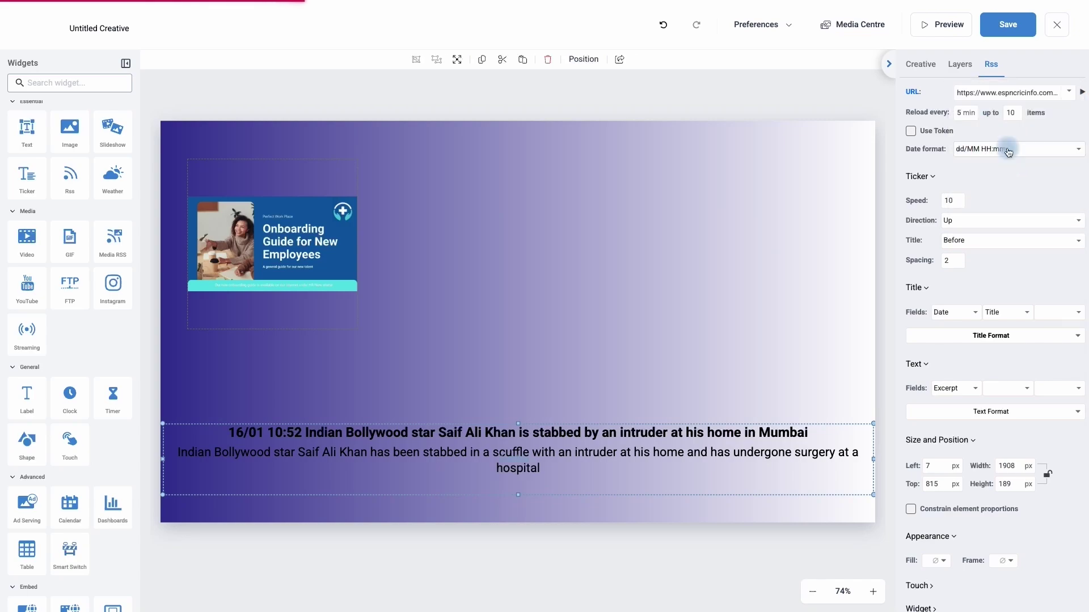
drag(987, 94, 990, 120)
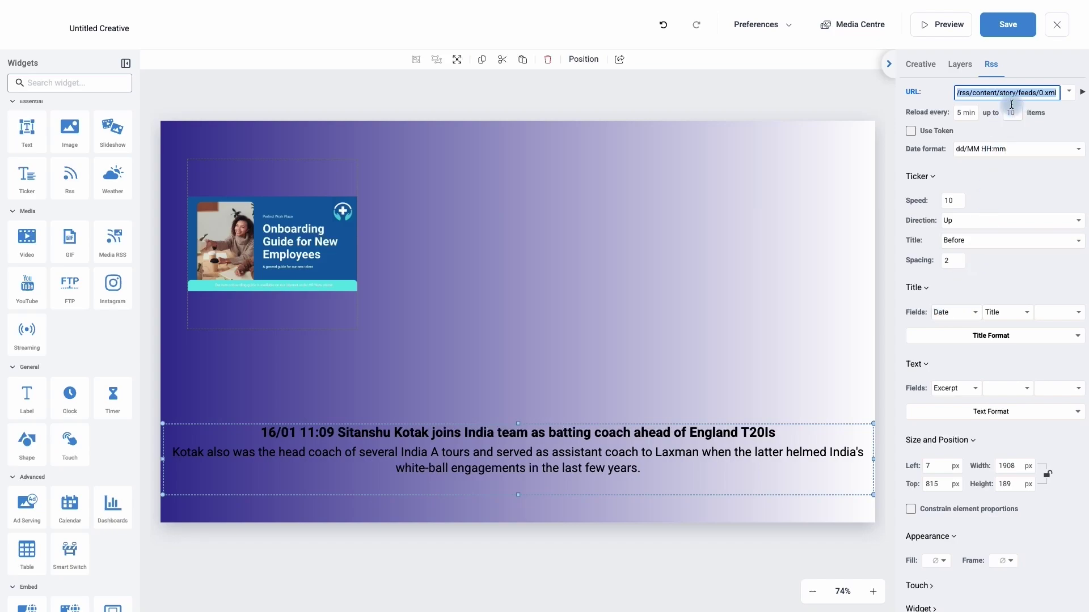
Step: Save the creative and close its editor
click(1017, 34)
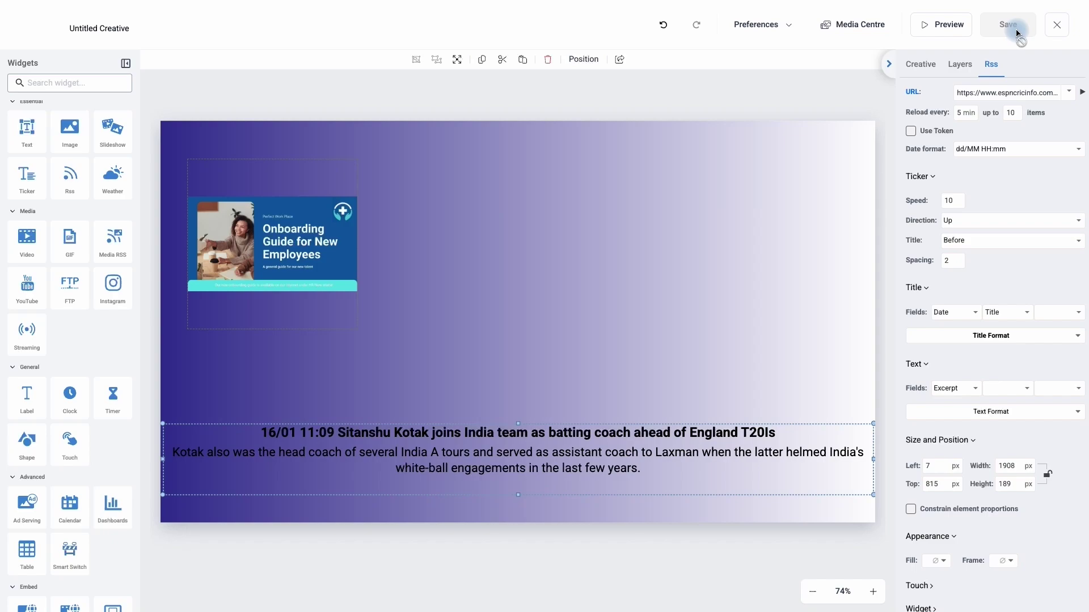
click(1054, 26)
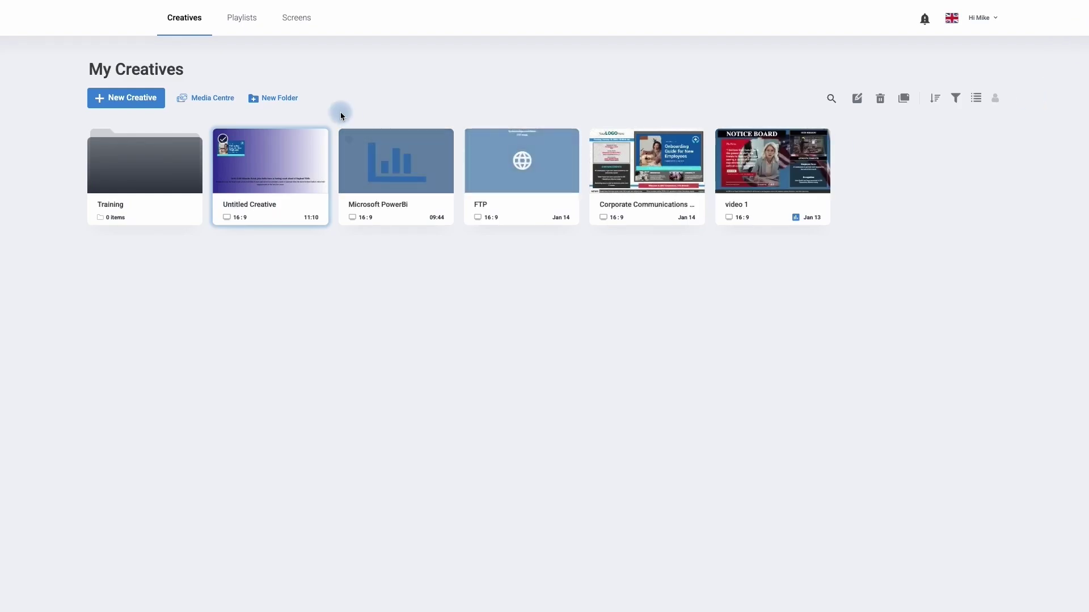
Step: Start a new playlist and name it "video"
click(243, 23)
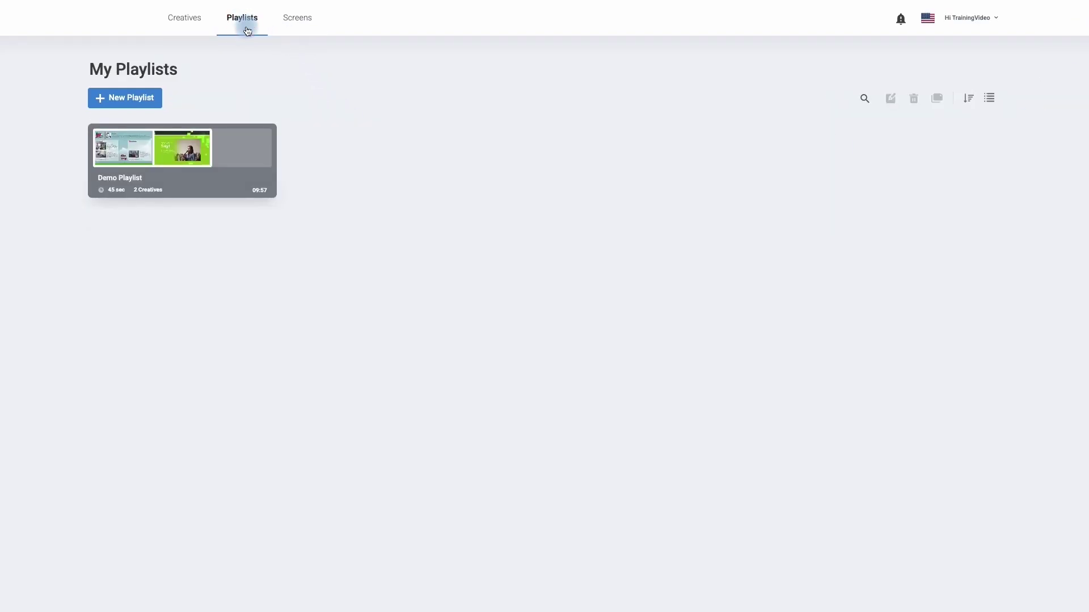
click(198, 121)
click(131, 103)
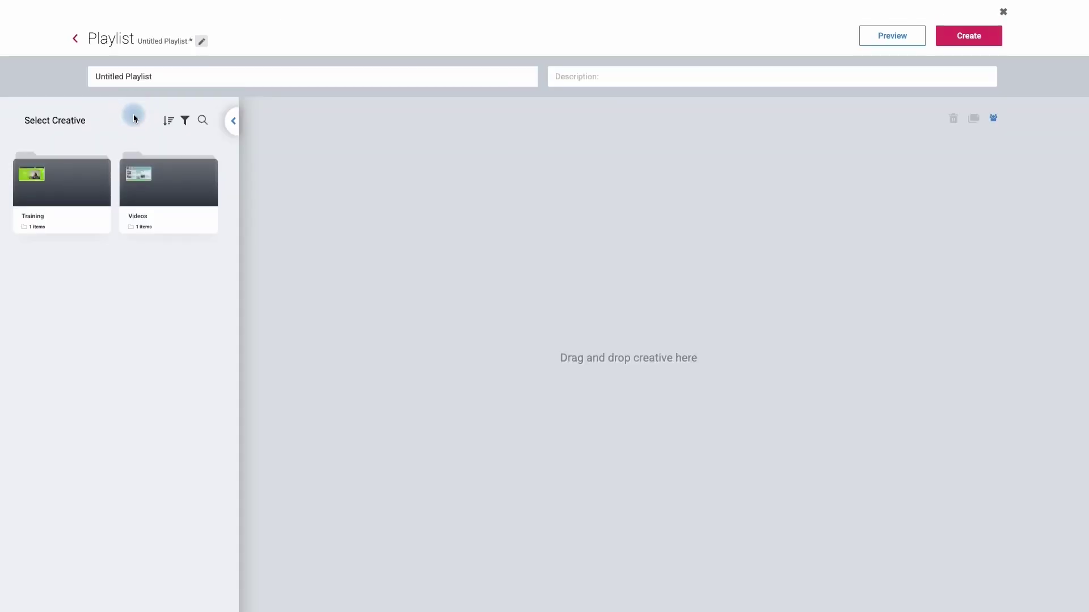
click(119, 76)
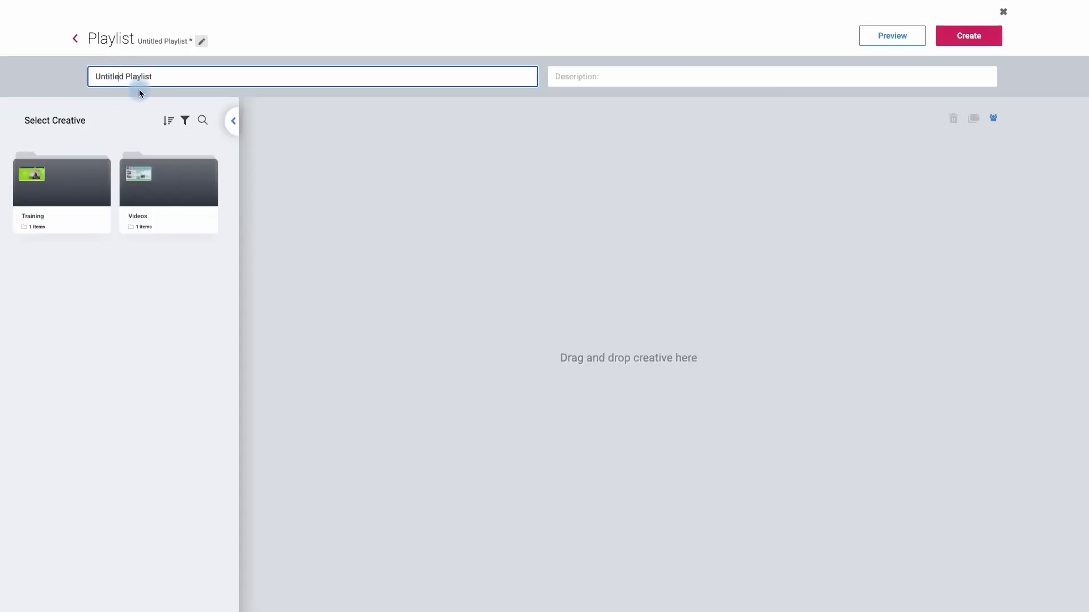
triple_click(159, 76)
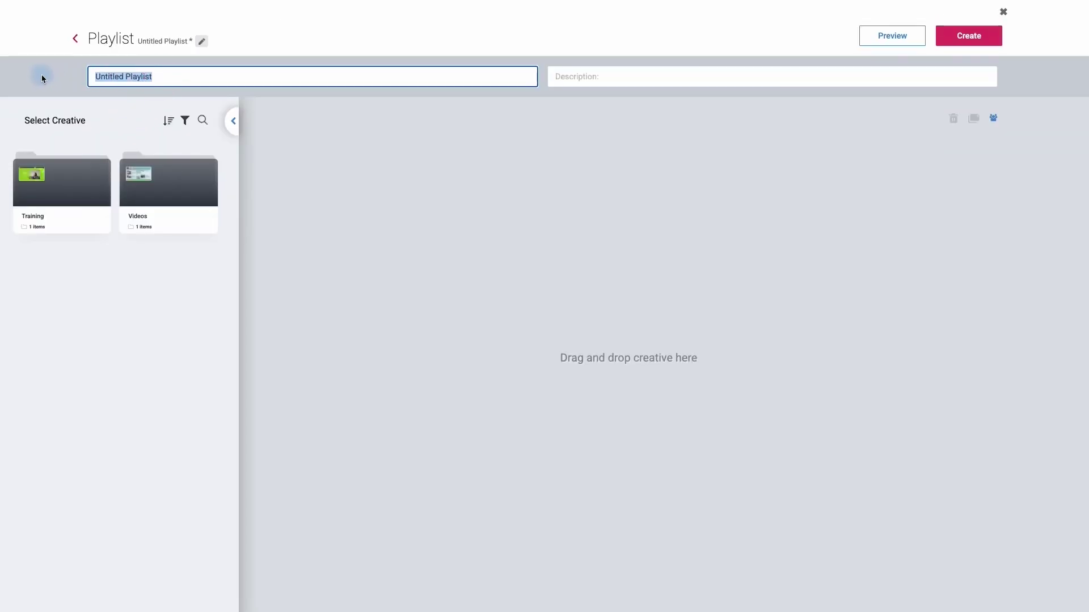
text(video)
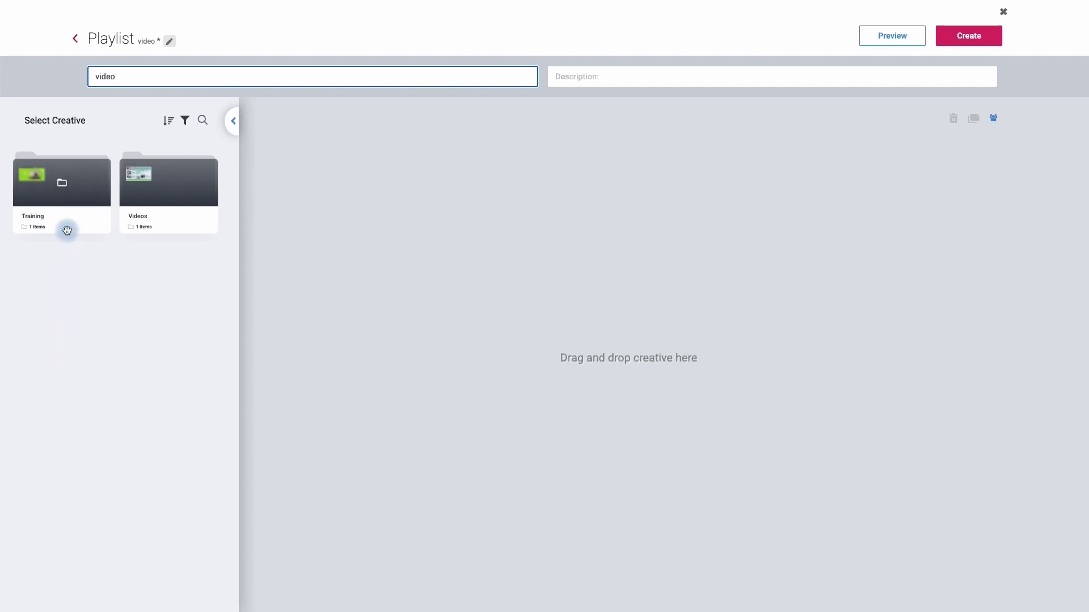
Step: Add Corporate 16 x 9 from the Training folder and Untitled Creative from its Test subfolder to the playlist
click(65, 195)
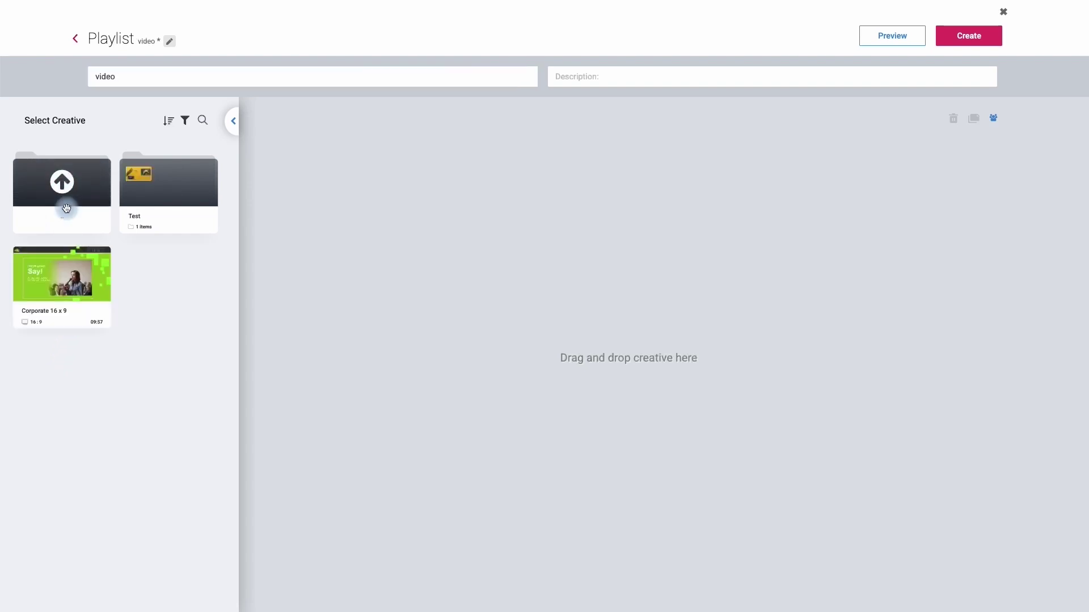
click(66, 283)
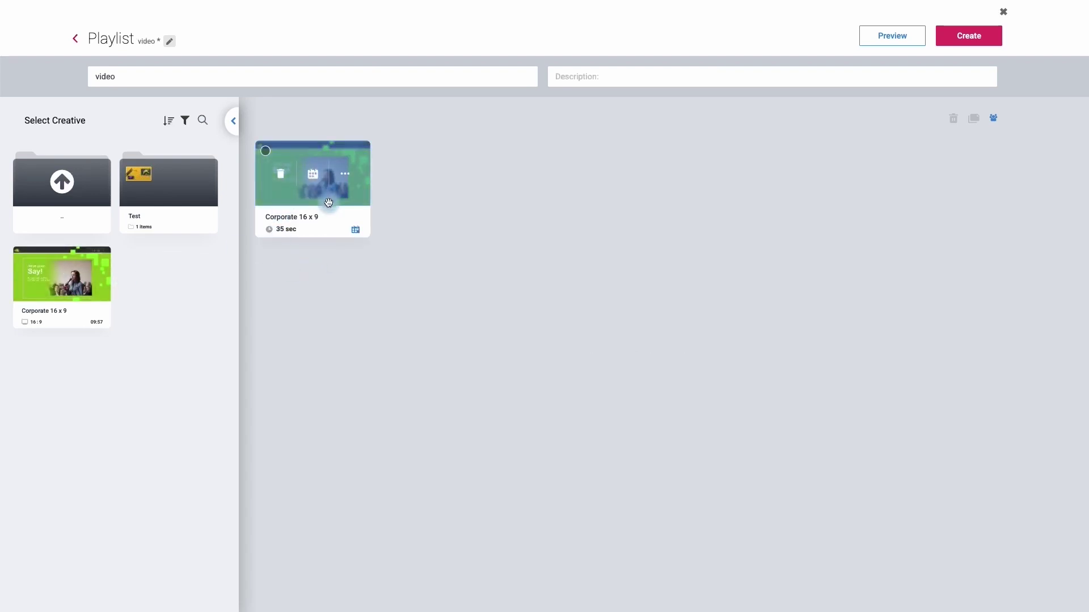
click(172, 193)
click(165, 187)
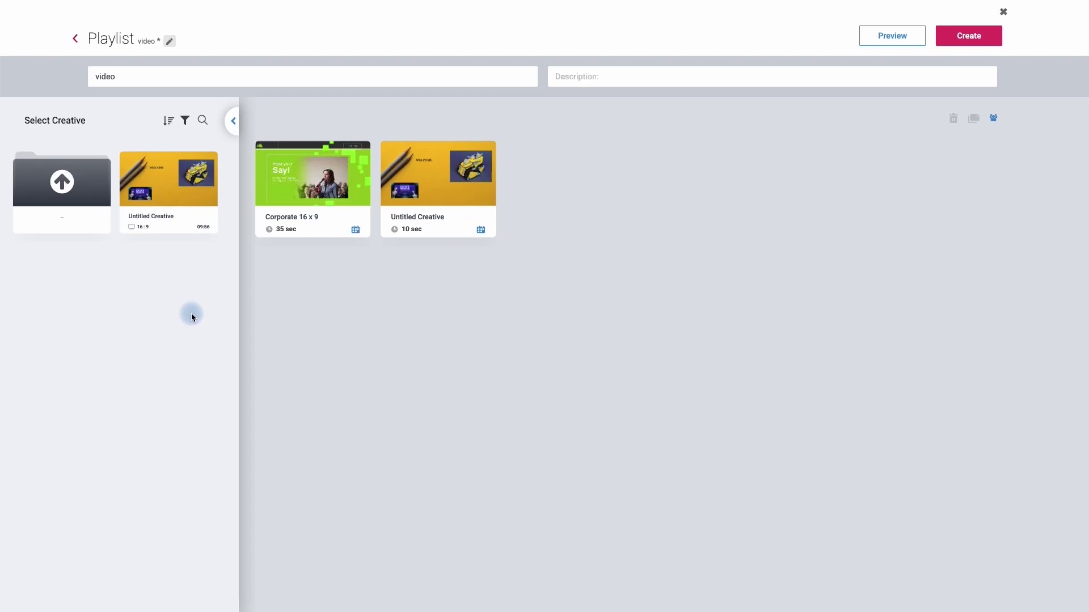
Step: Set the playback duration of Corporate 16 x 9 in the playlist to 60 seconds
mouse_move(425, 227)
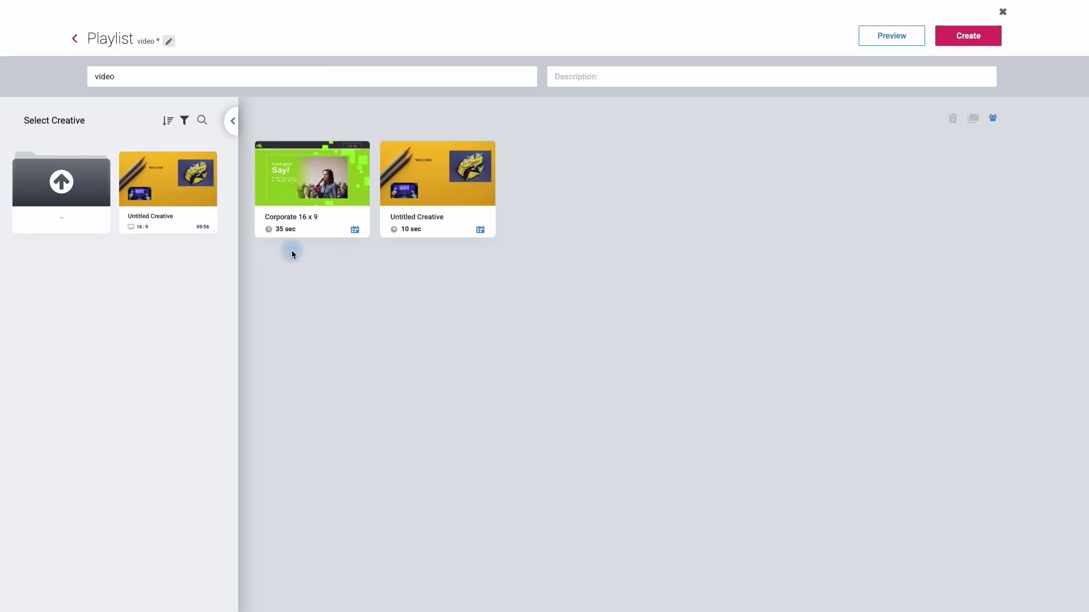
click(285, 233)
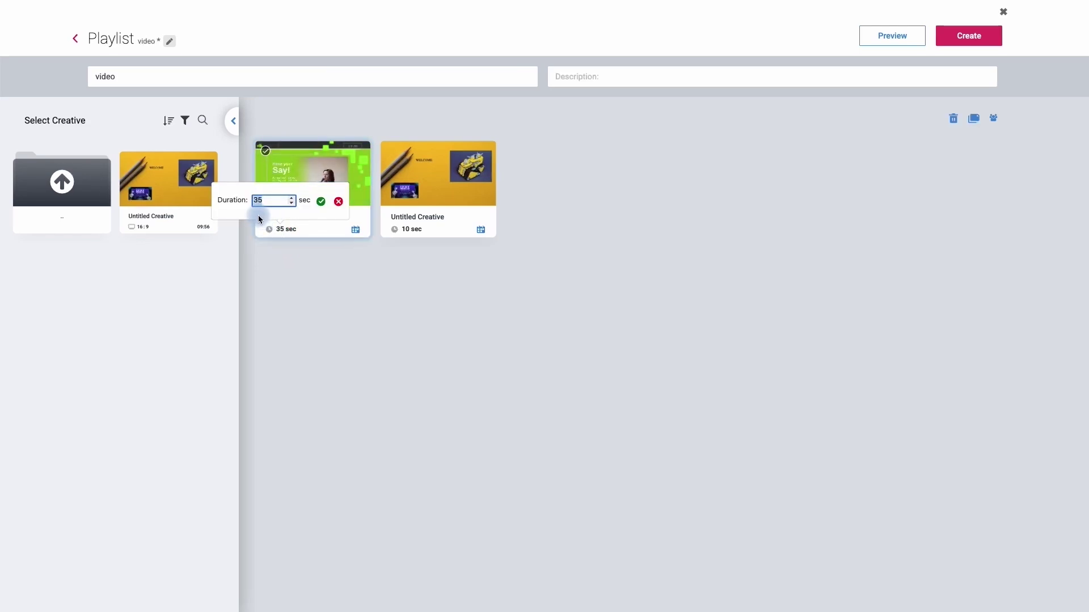
text(60)
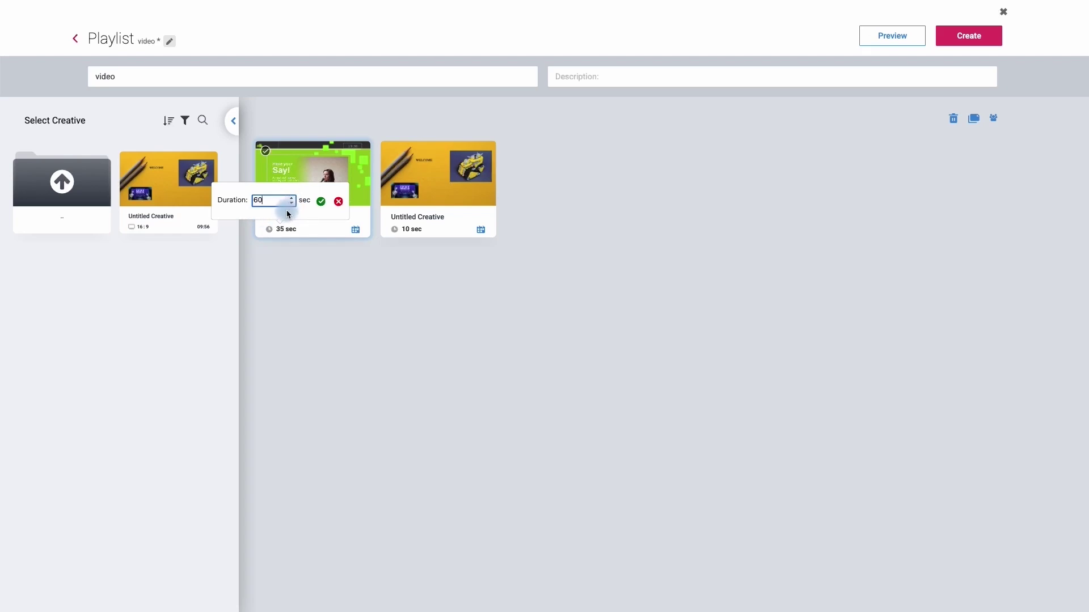
click(321, 203)
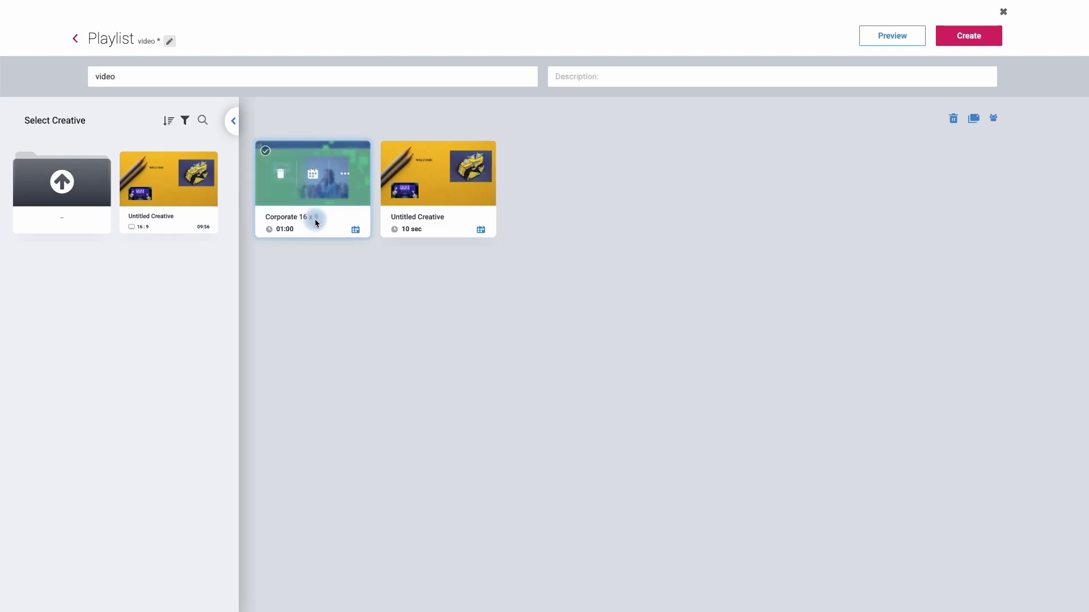
Step: Restrict the weekly playtime of Corporate 16 x 9 to weekdays by excluding Sunday and Saturday
click(313, 174)
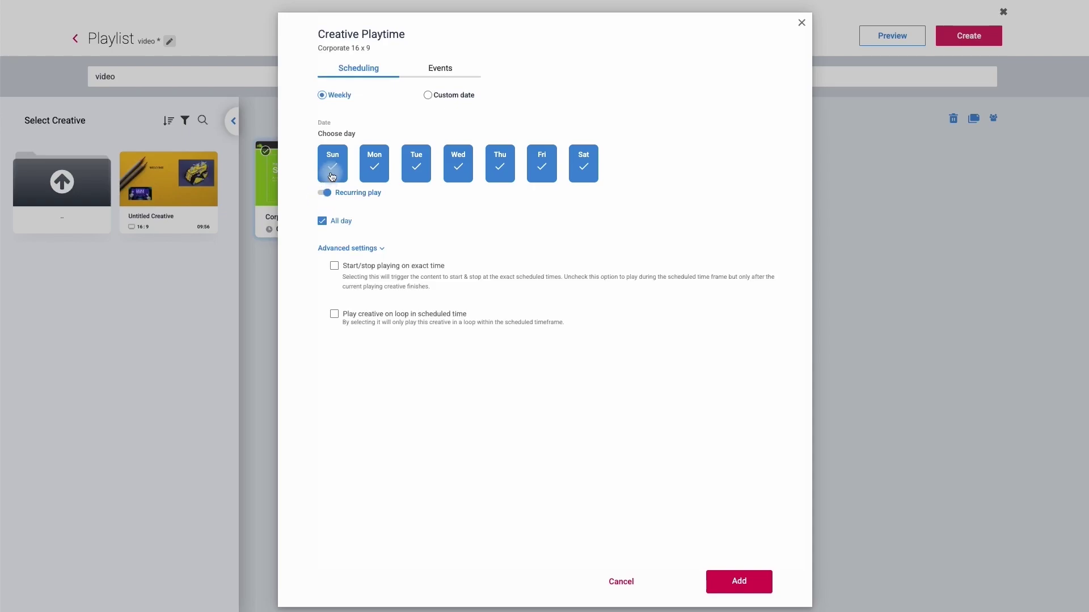
click(332, 177)
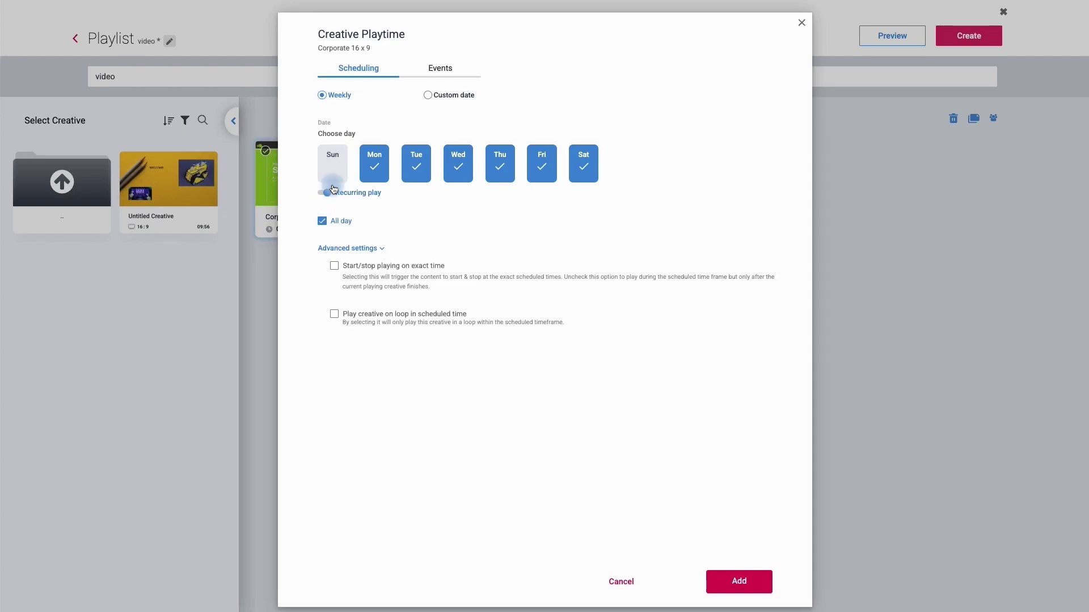
click(575, 170)
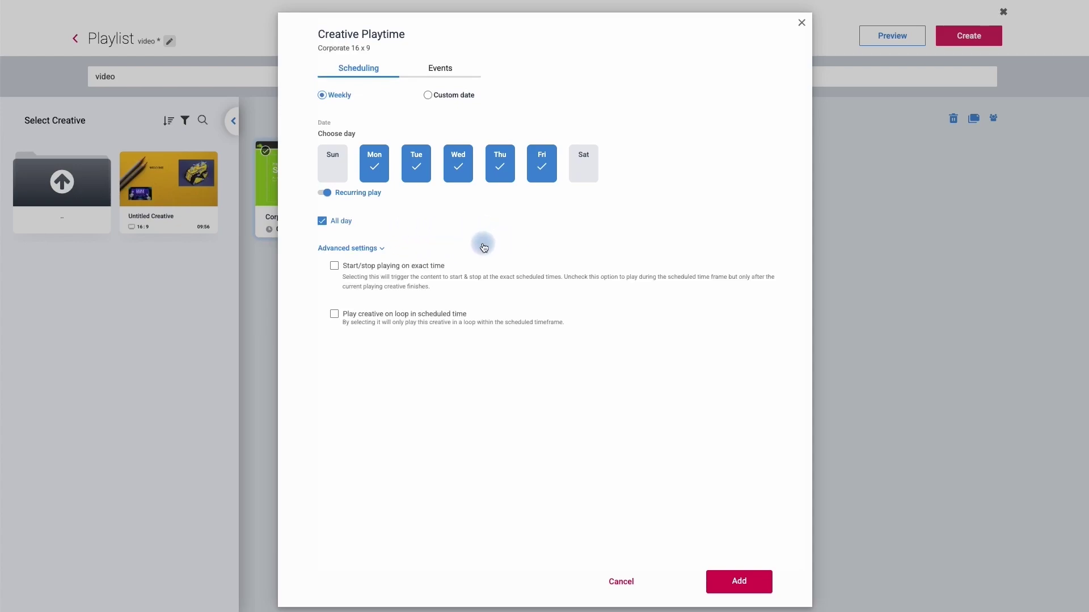
Step: Replace all-day play with a time range from 08:00 till 11:59 and add a second time range
click(322, 221)
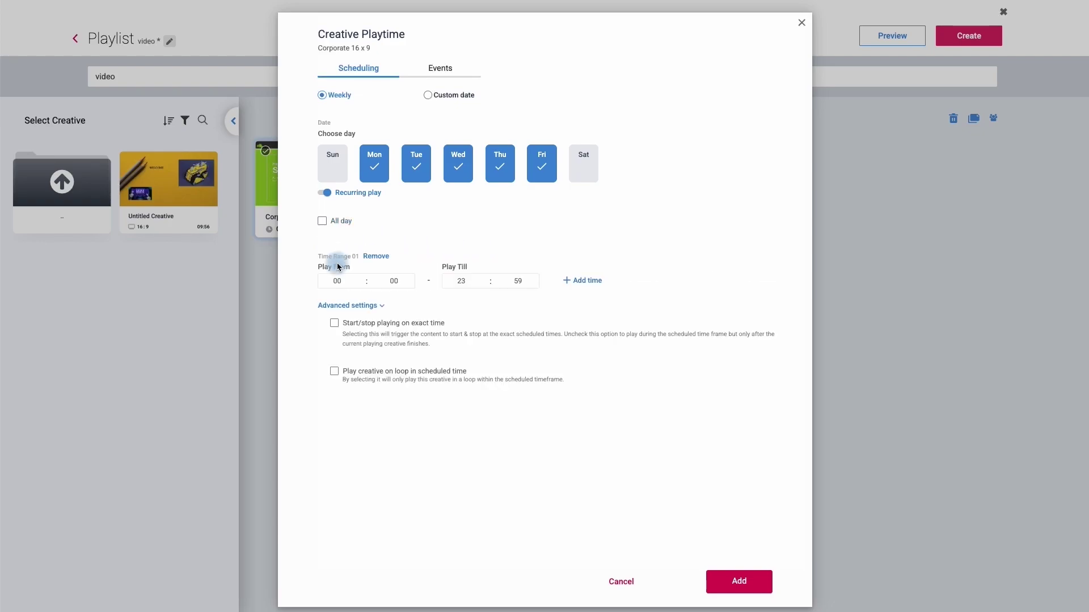
click(336, 280)
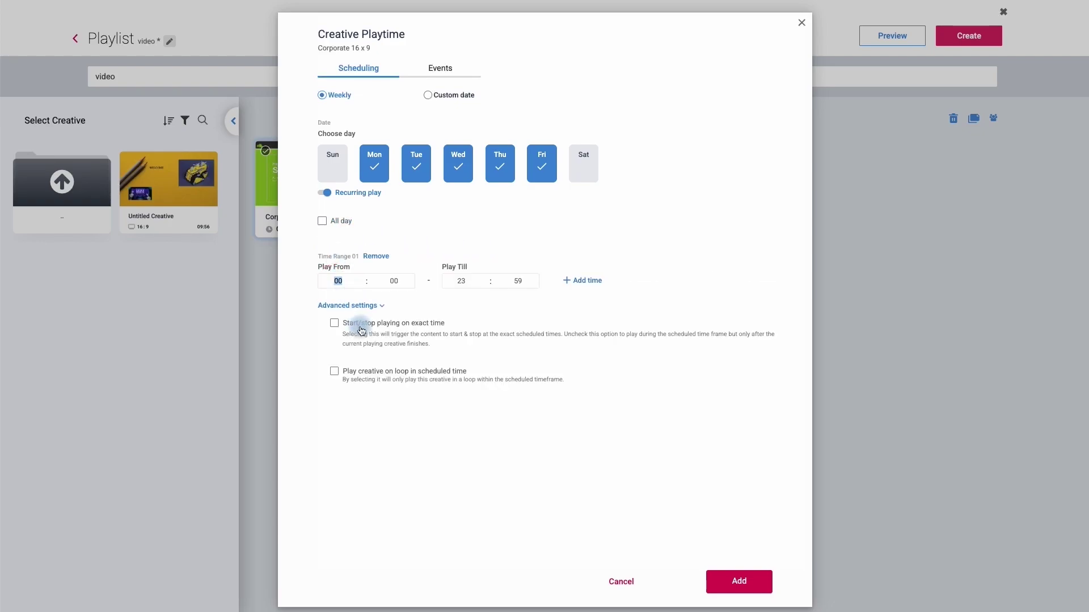
text(08)
click(460, 282)
text(11)
click(569, 285)
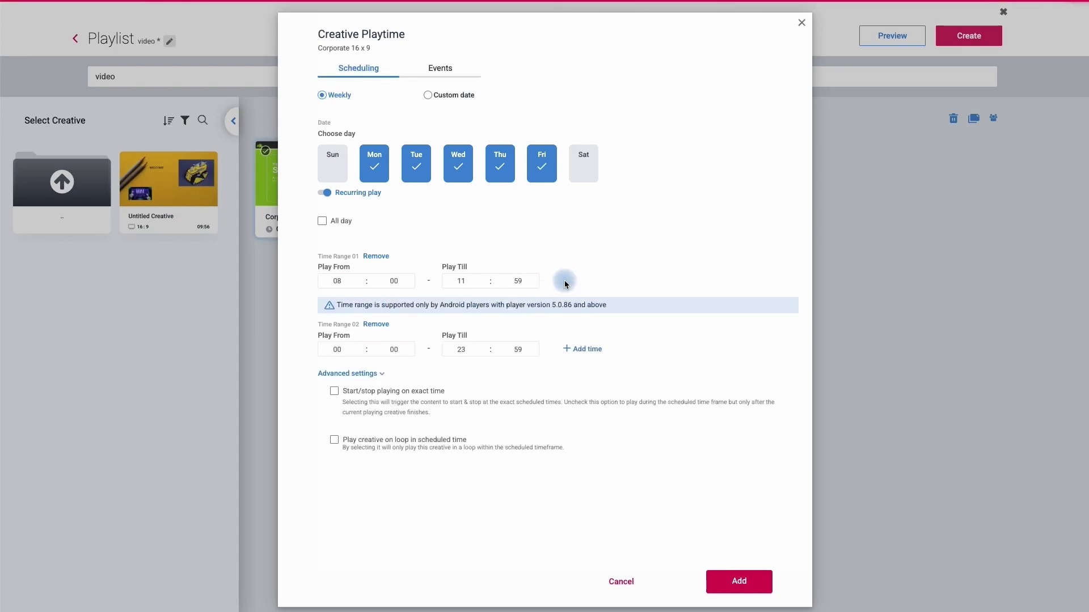
Step: Set the start hour of the second weekly time range to 16
click(338, 350)
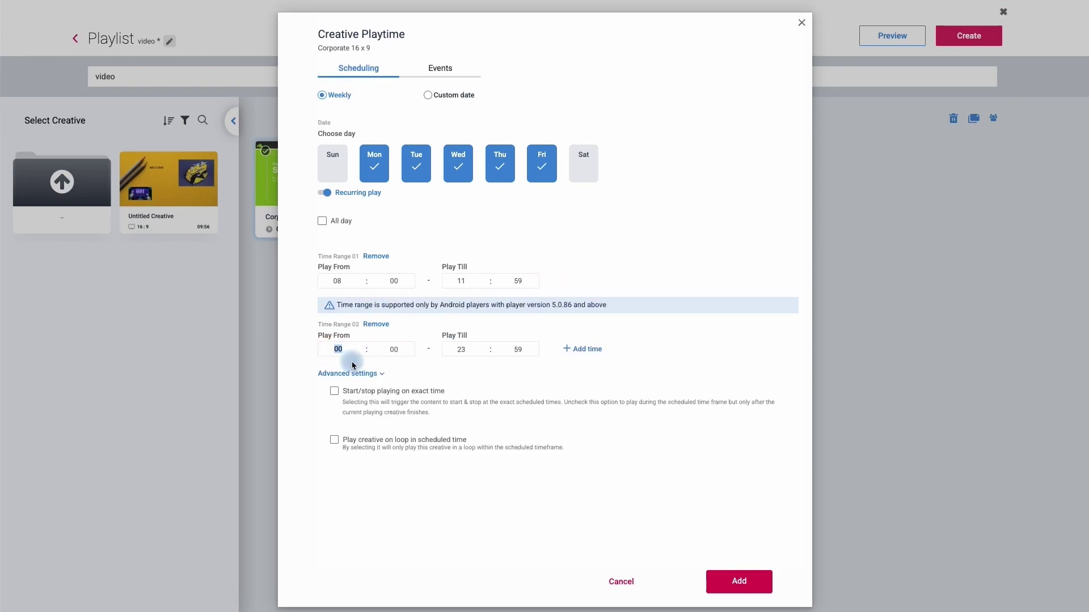
text(16)
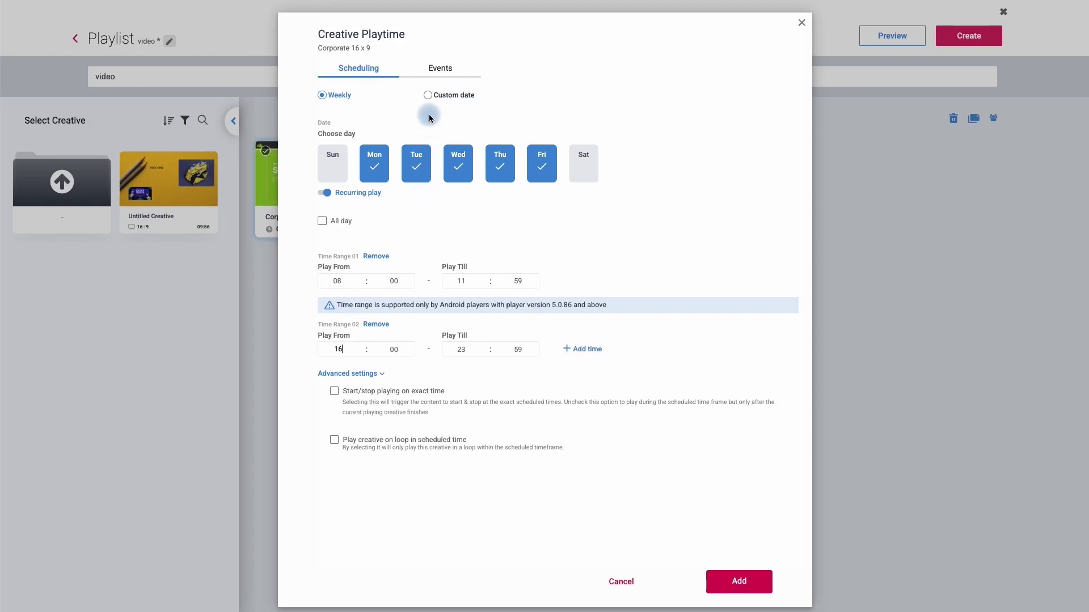
Step: Switch the playtime of Corporate 16 x 9 to a custom date range from 26 Jan 2025 to 31 Jan 2025
click(428, 96)
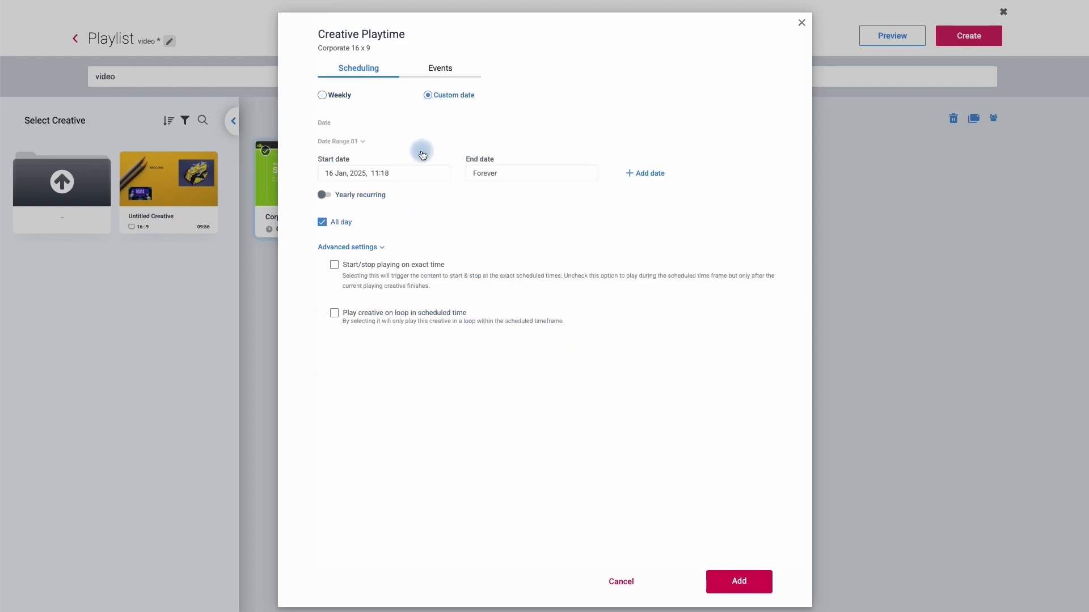
click(350, 177)
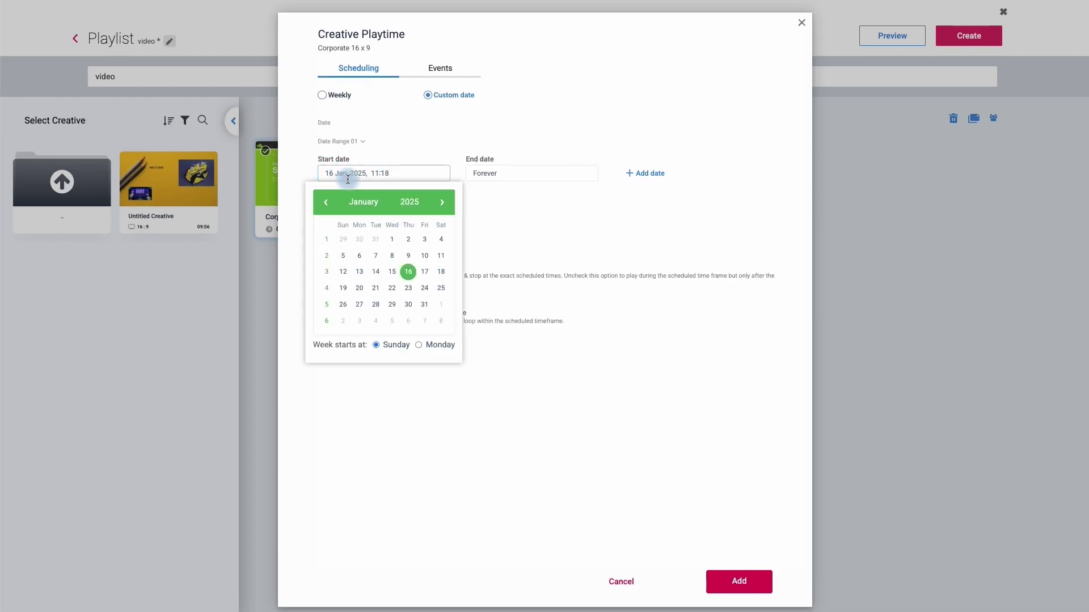
click(343, 306)
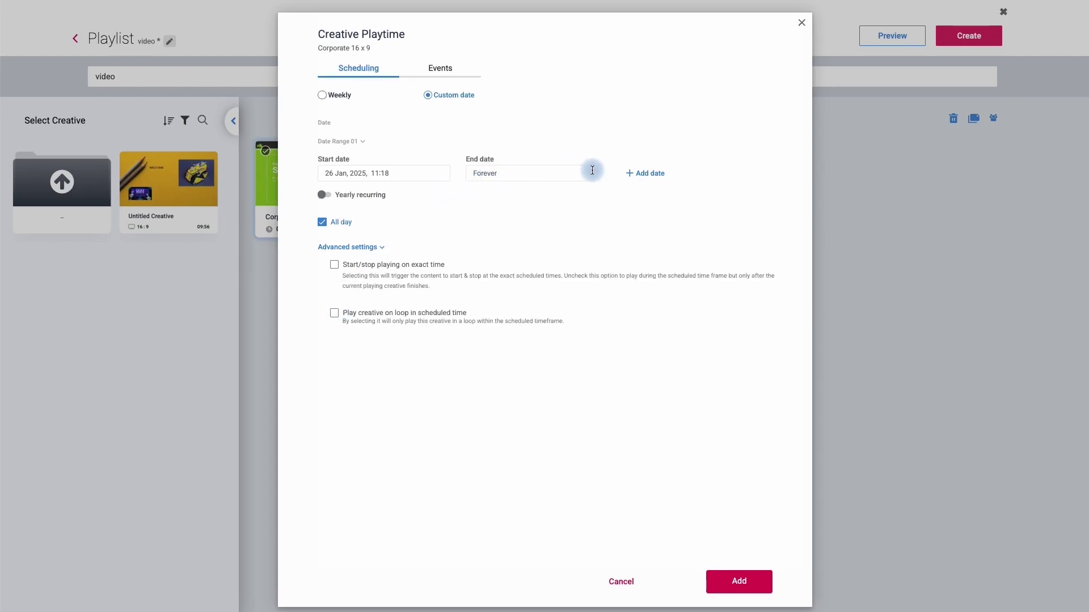
click(499, 174)
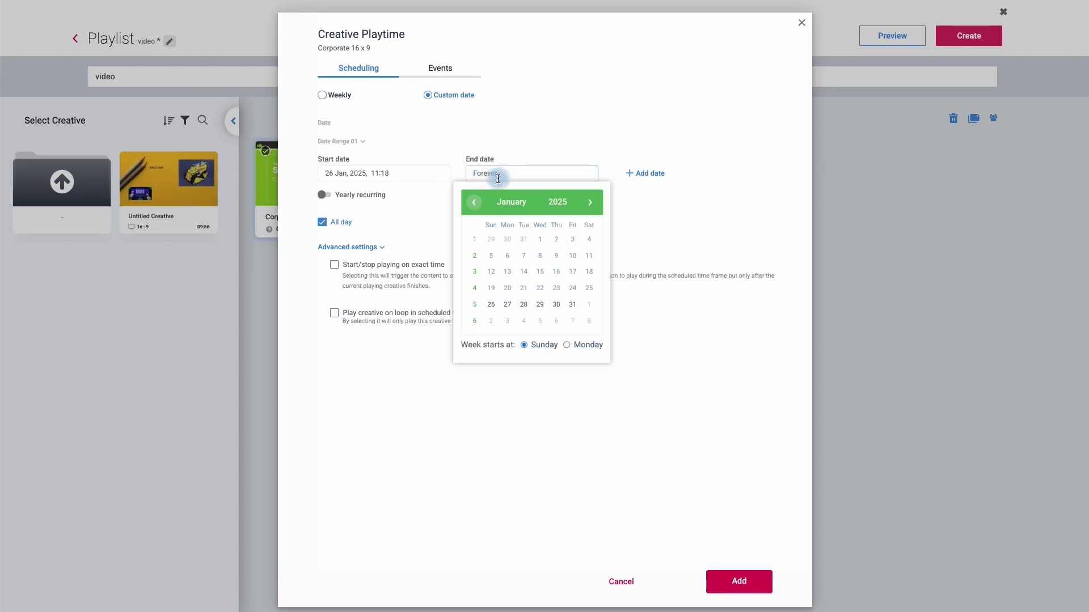
click(573, 305)
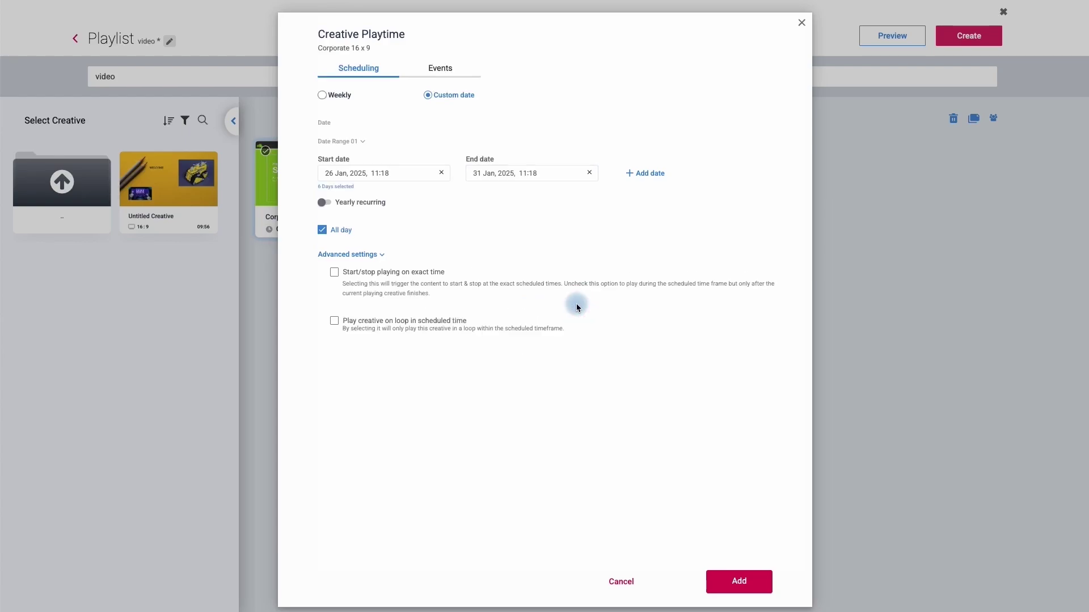
Step: Add a second date range, and make the first range yearly recurring with all-day play turned off
click(630, 176)
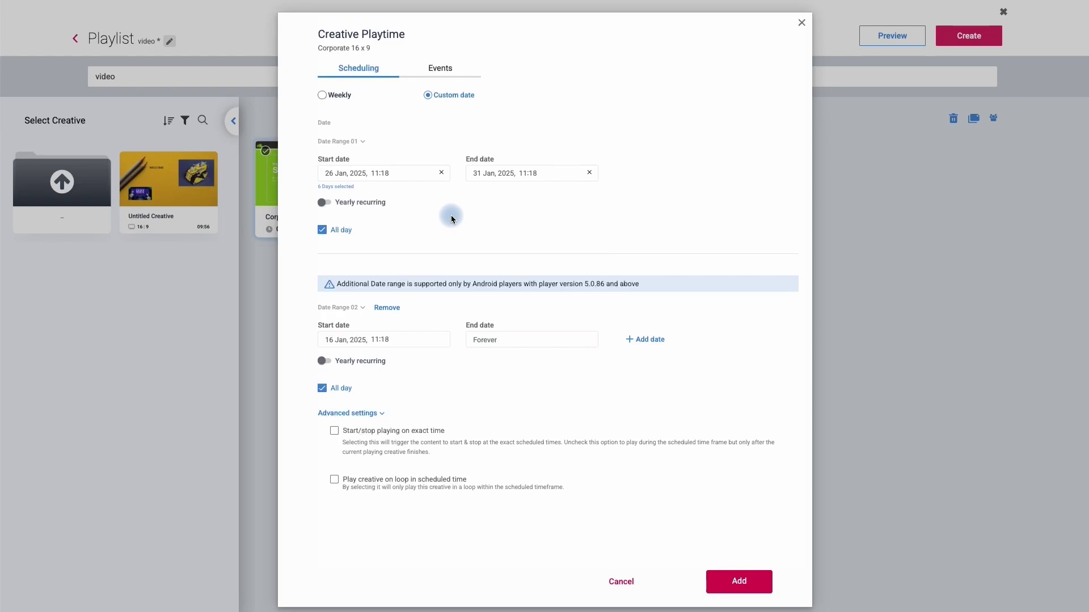
click(324, 203)
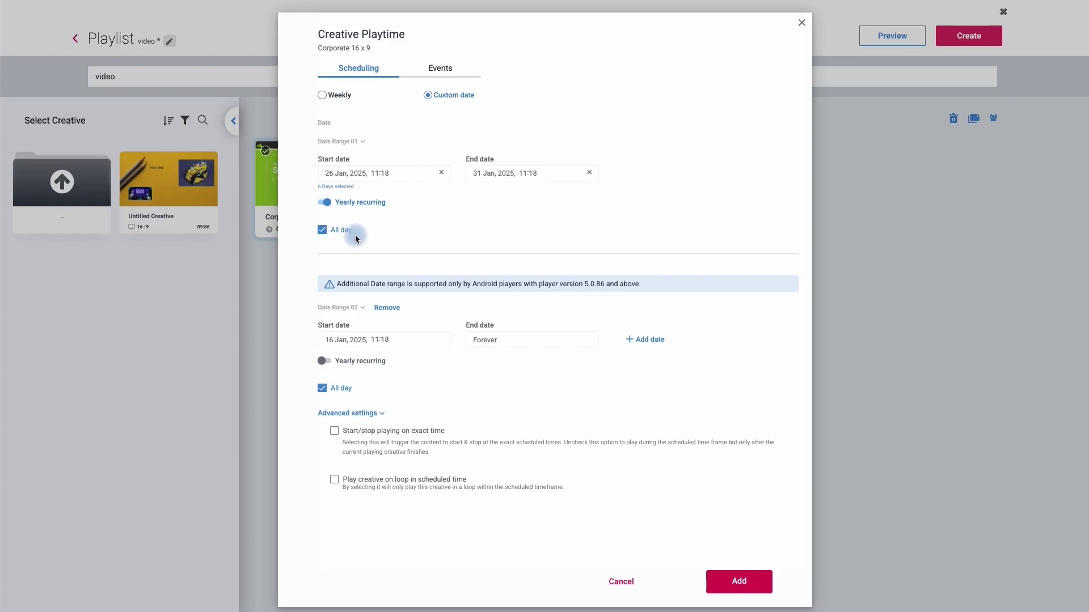
click(322, 231)
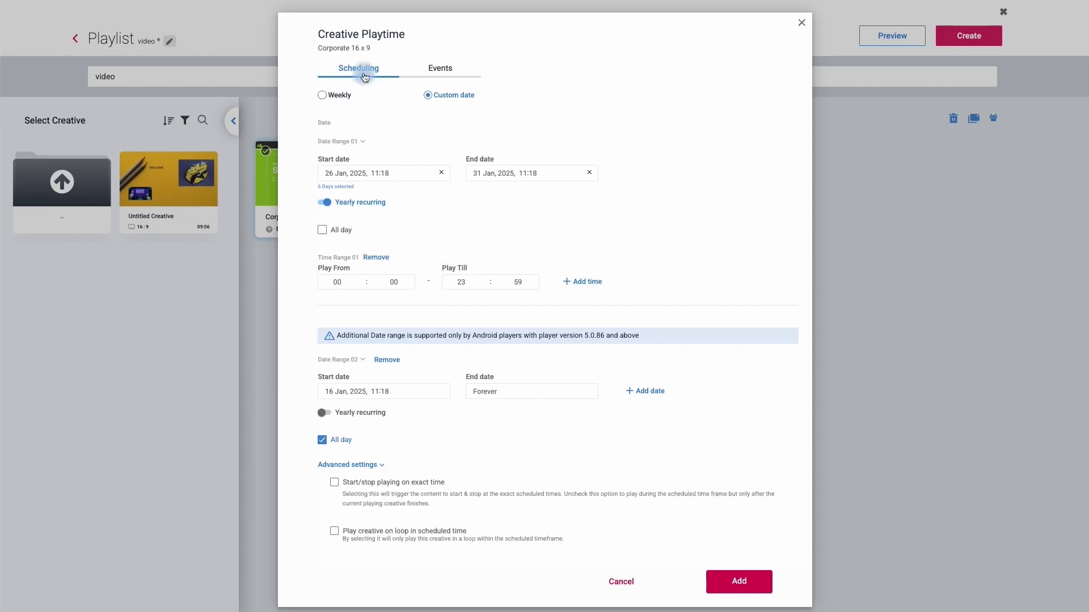
Step: Enable the Touch event and Empty Screen event for Corporate 16 x 9, leaving Custom events off
click(434, 75)
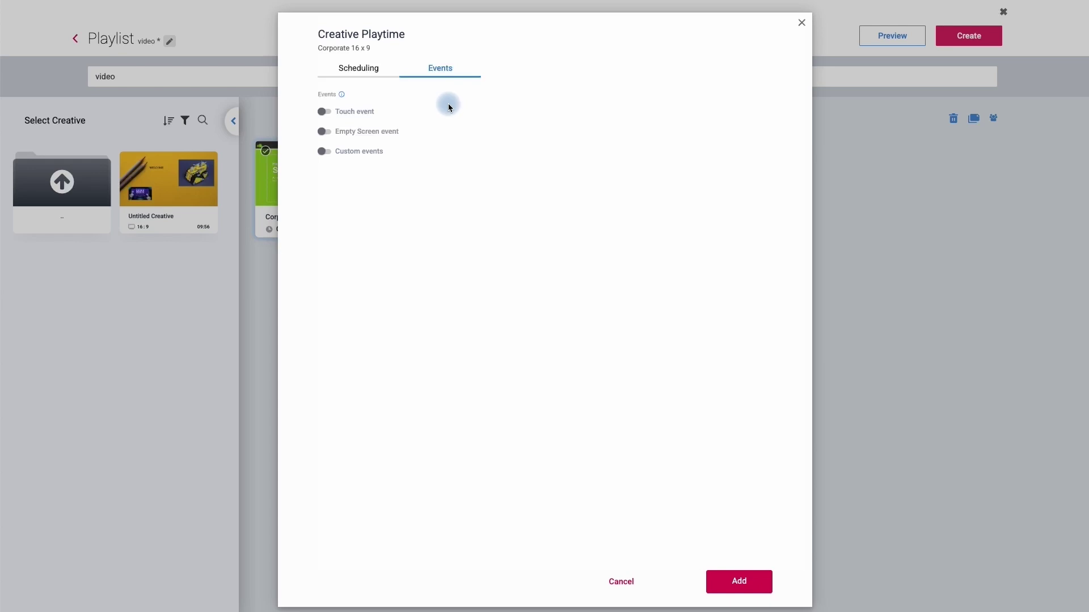
click(327, 113)
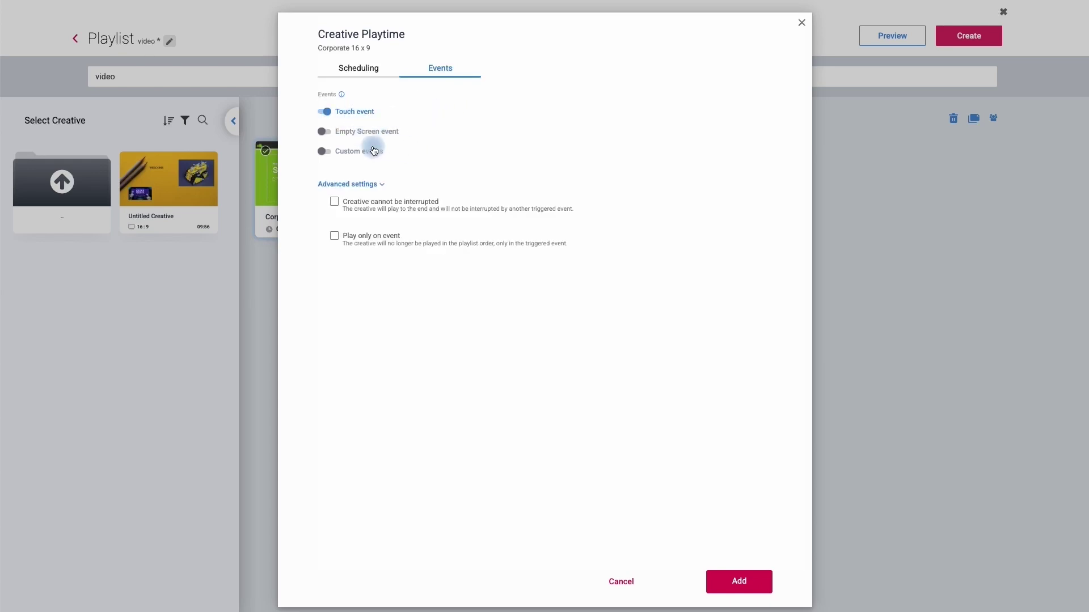
click(325, 132)
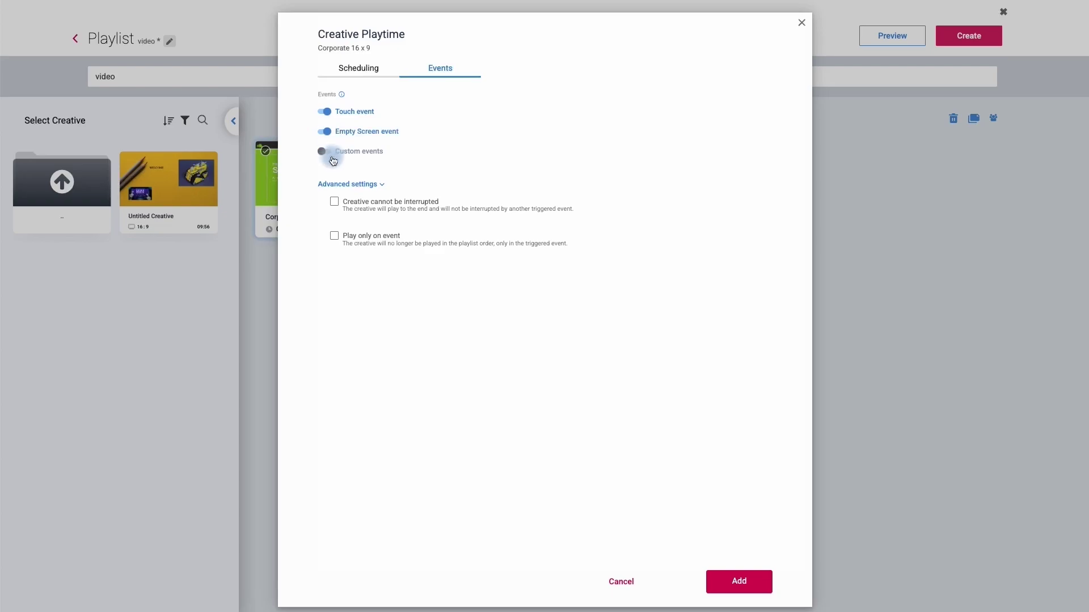
click(326, 152)
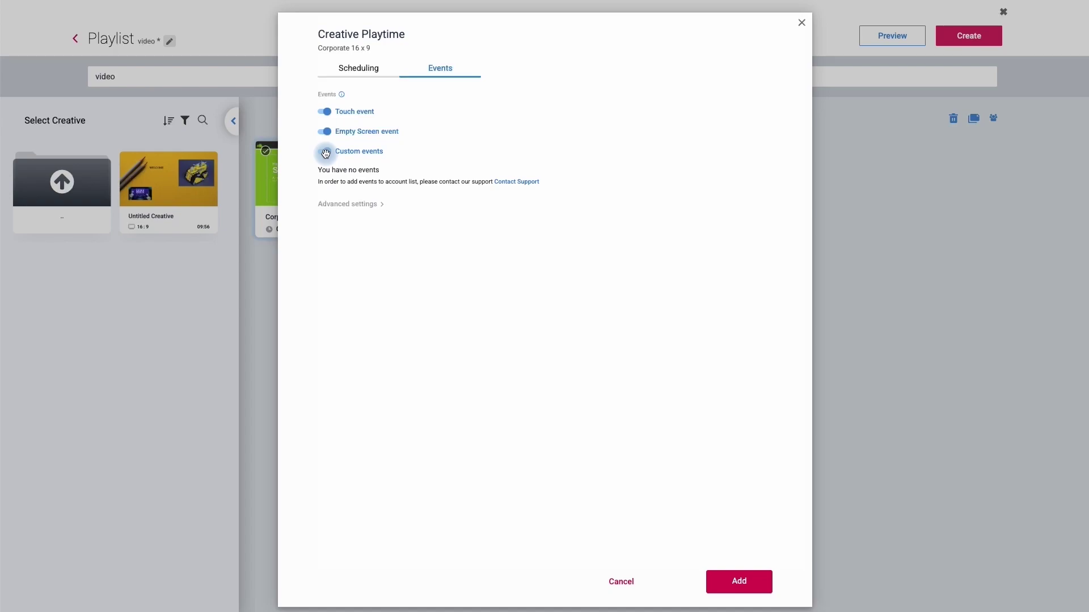
click(325, 152)
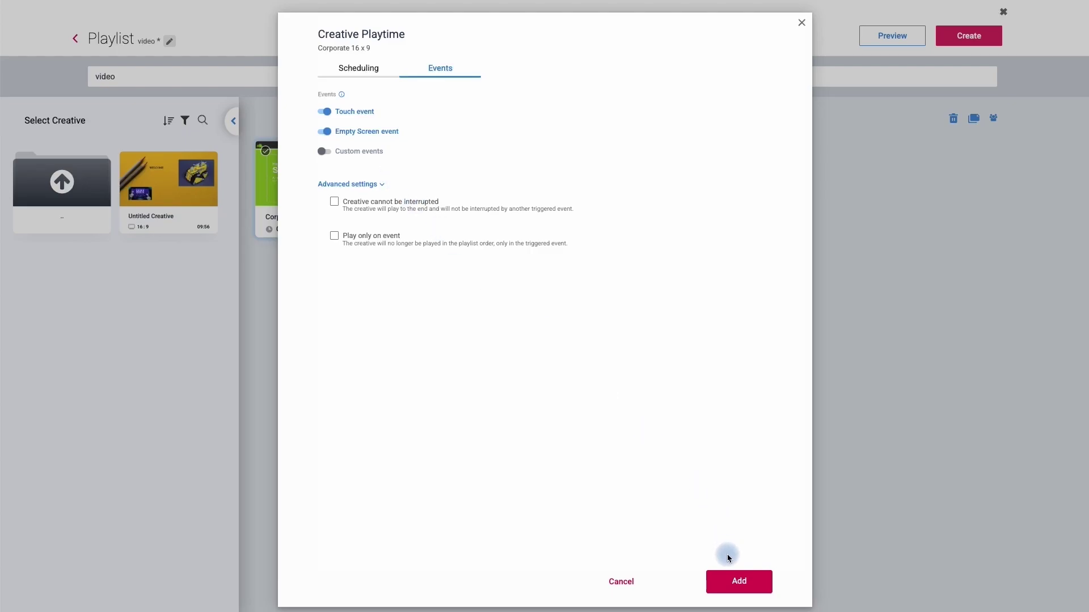
Step: Apply the playtime settings to Corporate 16 x 9 and create the video playlist
click(737, 582)
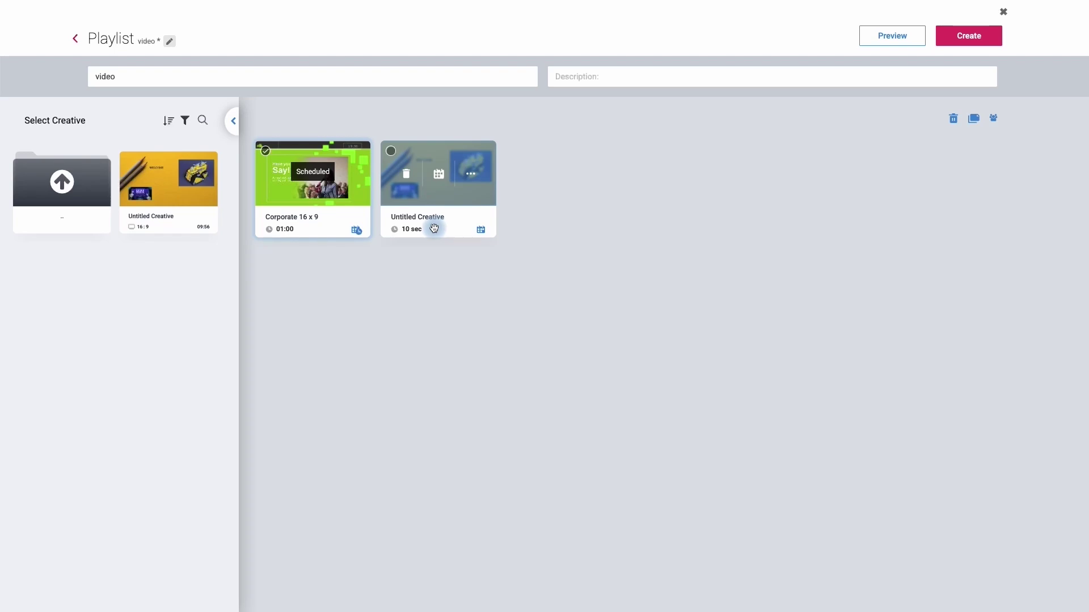
click(966, 43)
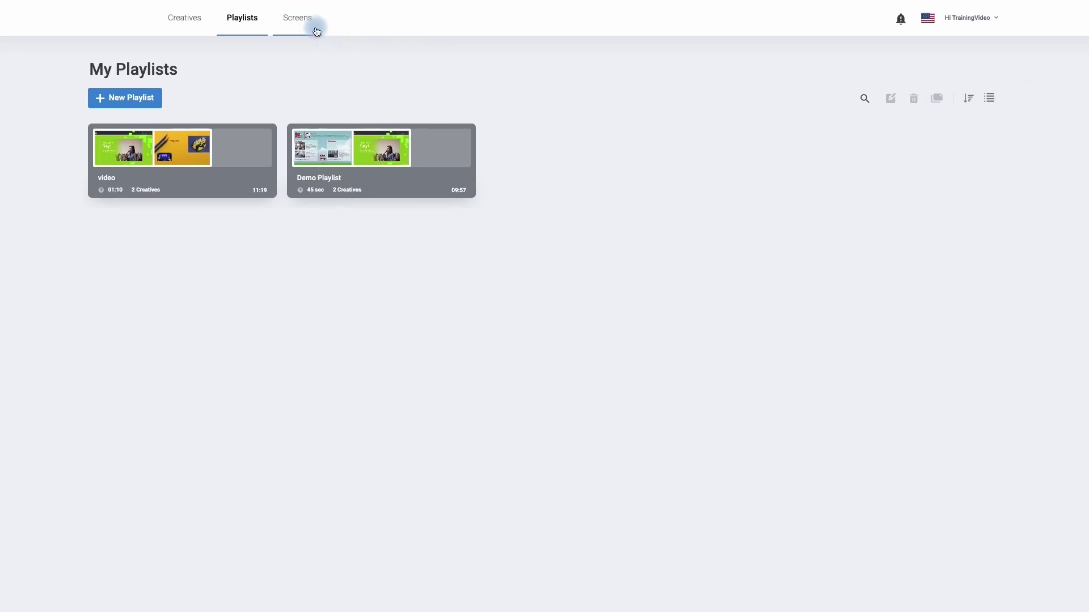
Step: Go to the Screens section and check the configuration dialog for My First Screen, closing it without changes
click(299, 18)
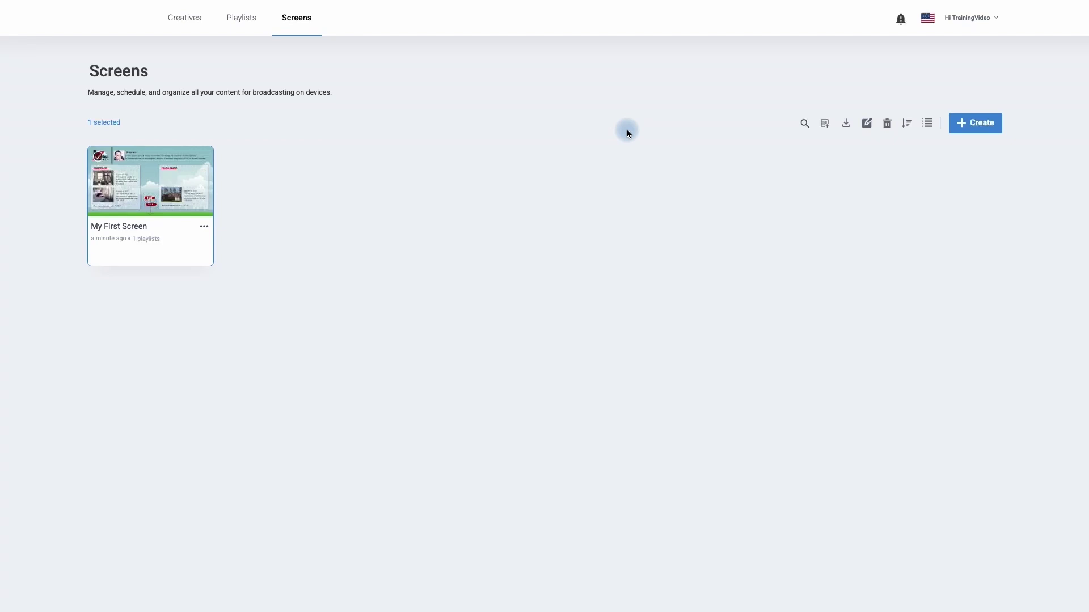
mouse_move(177, 240)
click(825, 124)
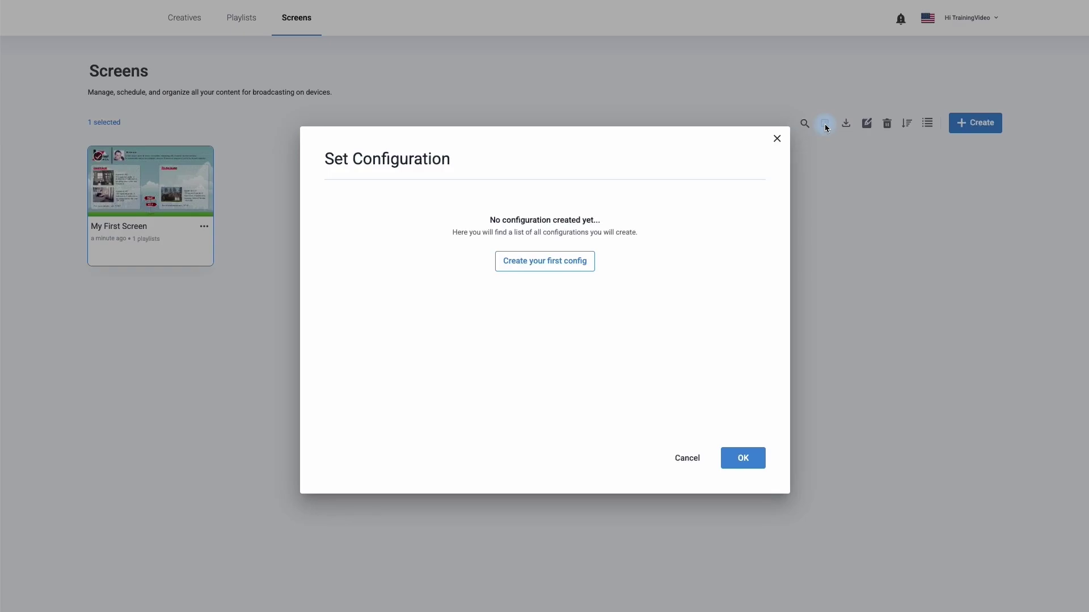
click(777, 139)
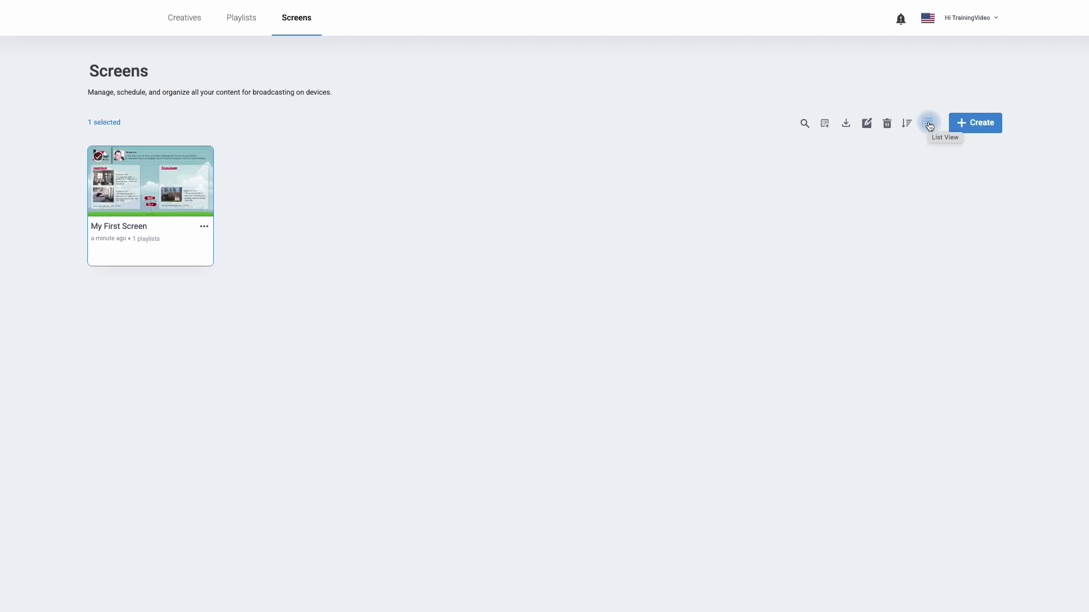
Step: Create a new screen named screen 2
click(967, 131)
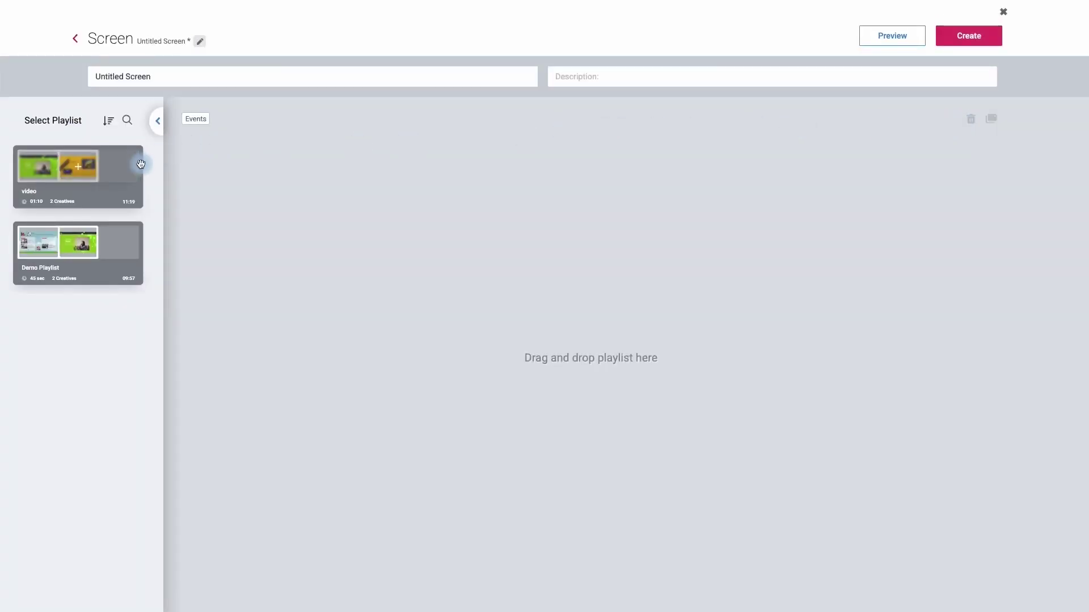
drag(156, 77, 51, 77)
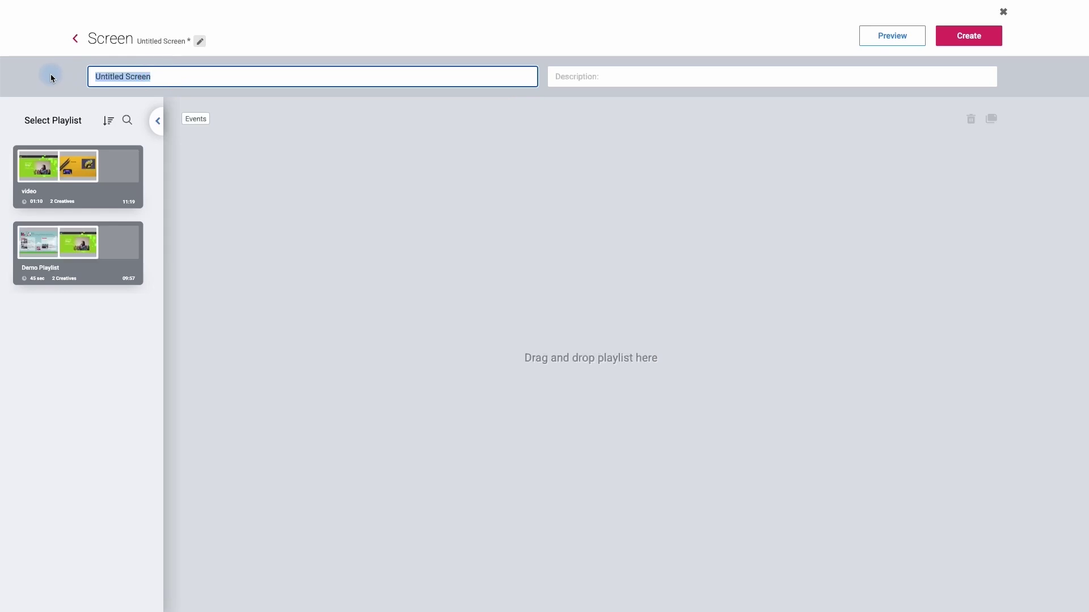
text(screen 2)
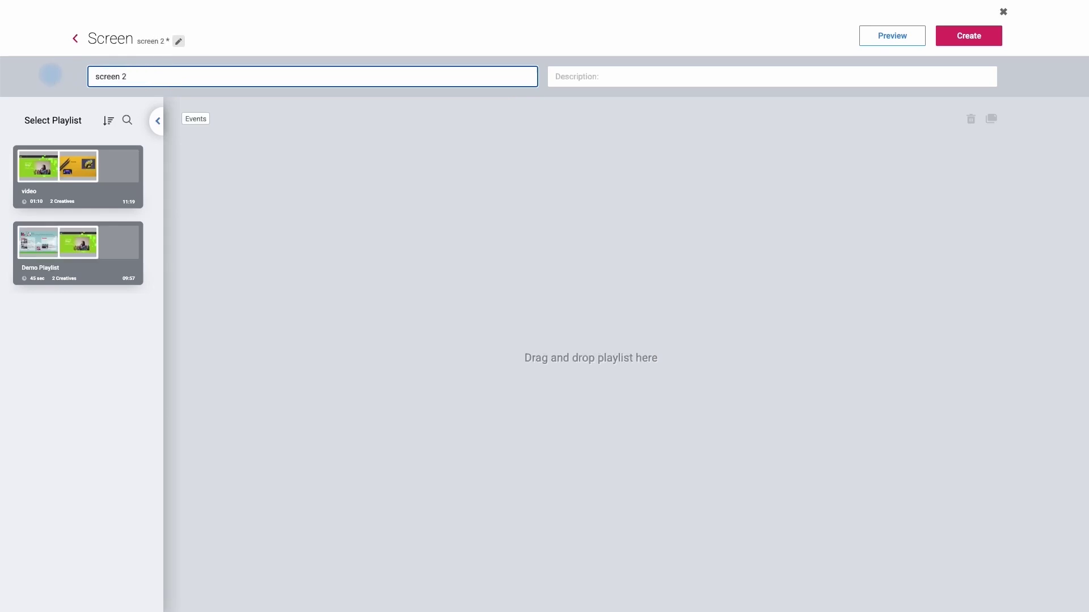
click(945, 36)
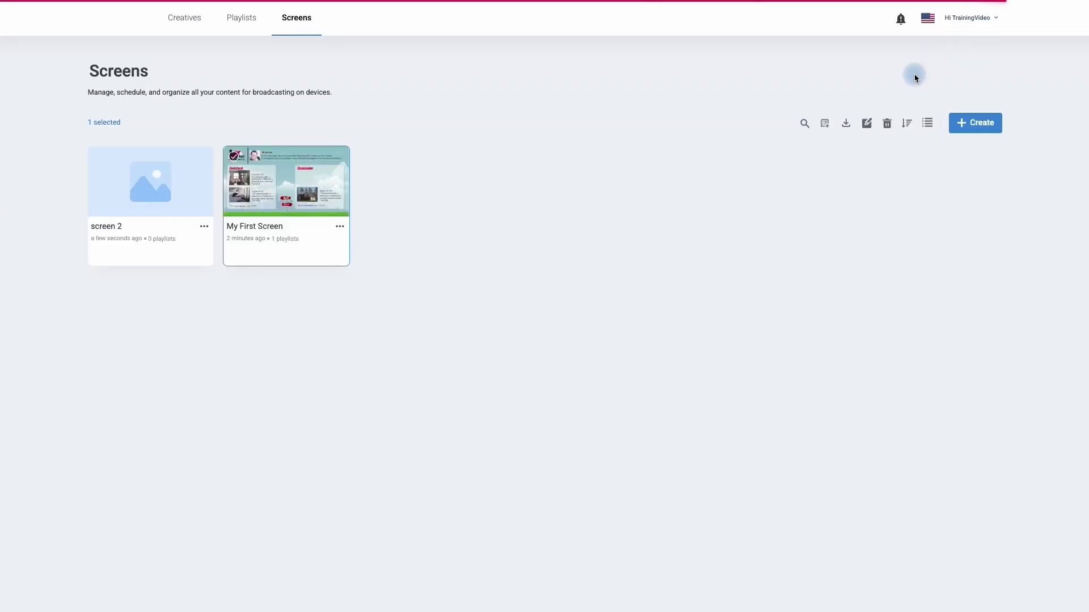
Step: Open screen 2 for editing and add the video playlist to it
mouse_move(203, 211)
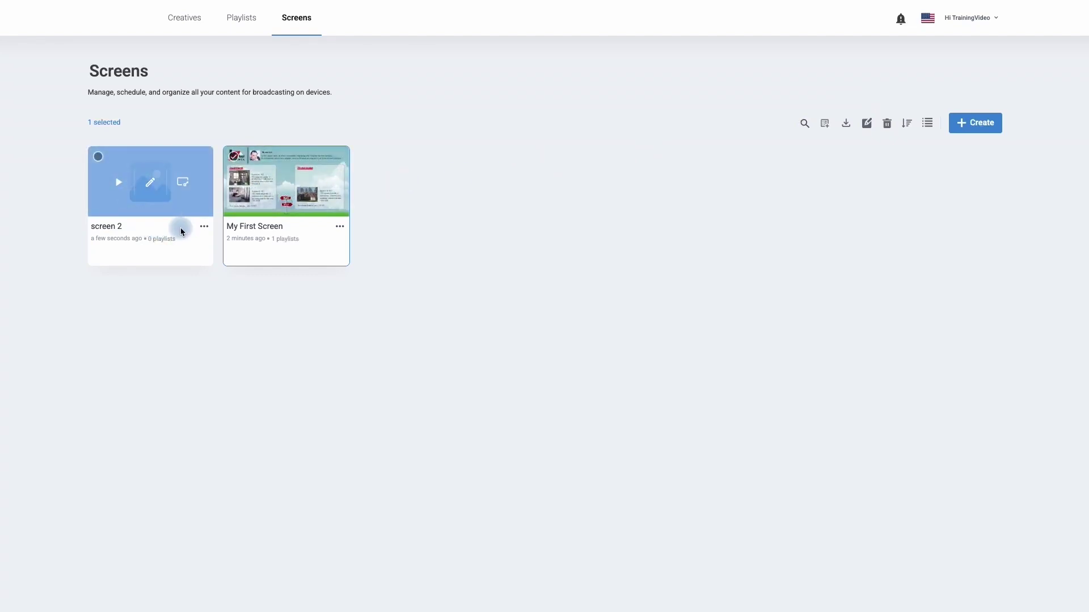
click(148, 188)
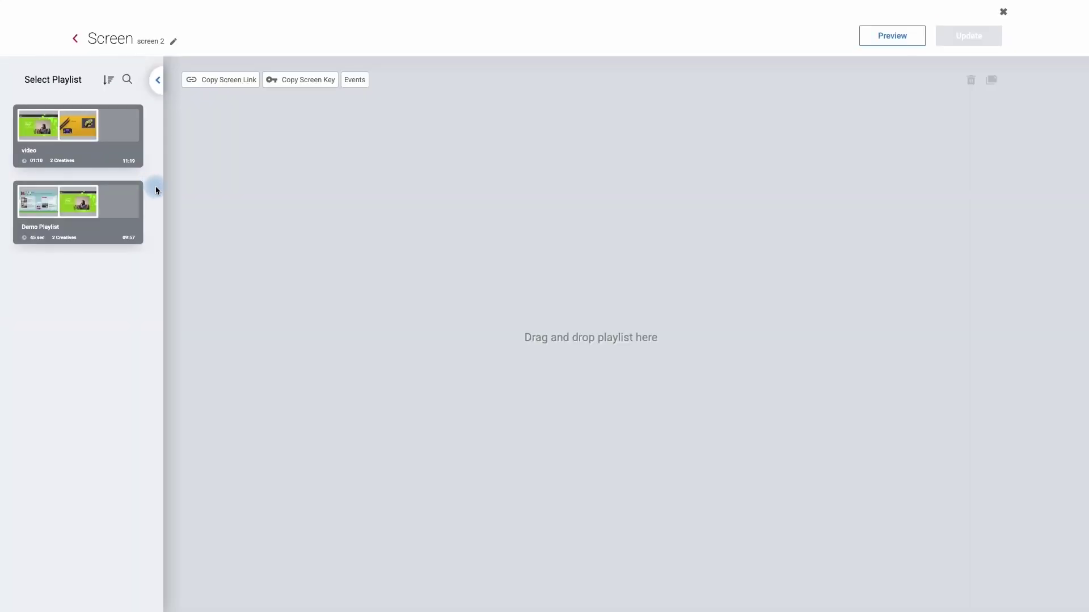
click(78, 134)
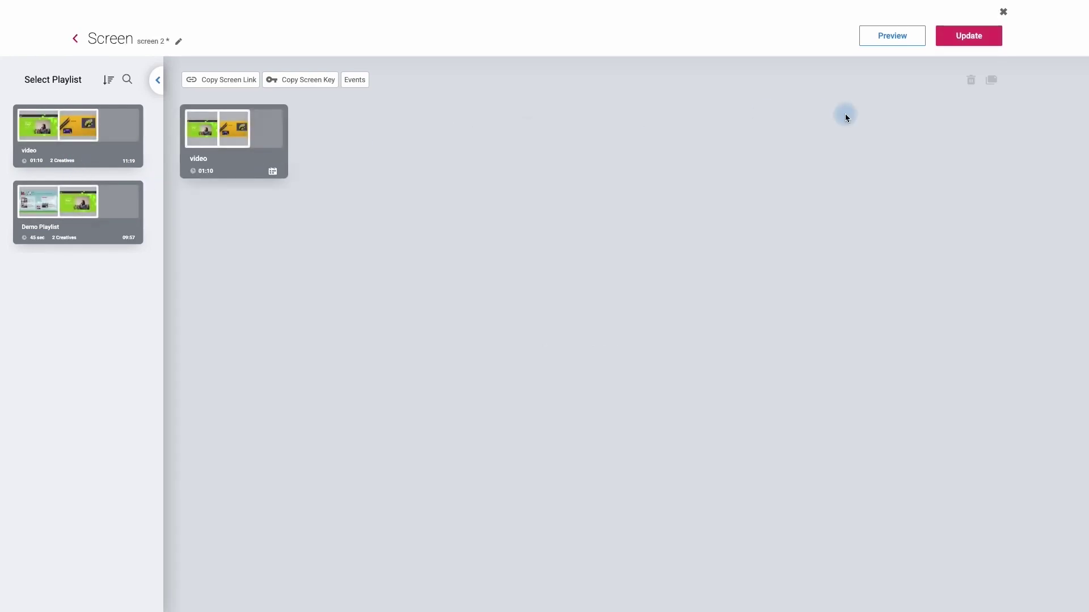
Step: Preview the content of screen 2 and save the updated screen
click(963, 43)
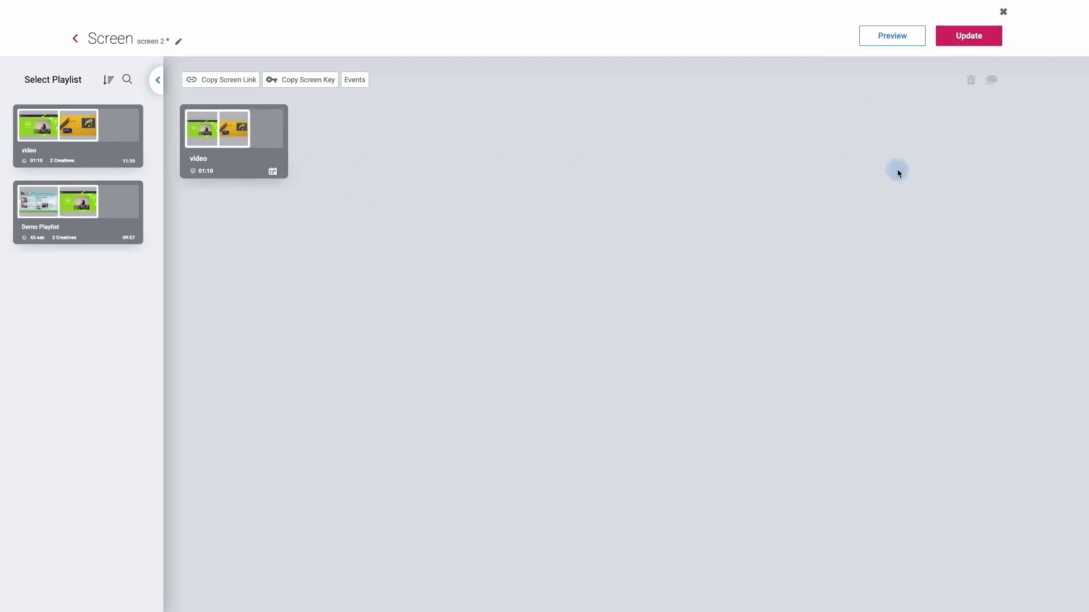
click(888, 37)
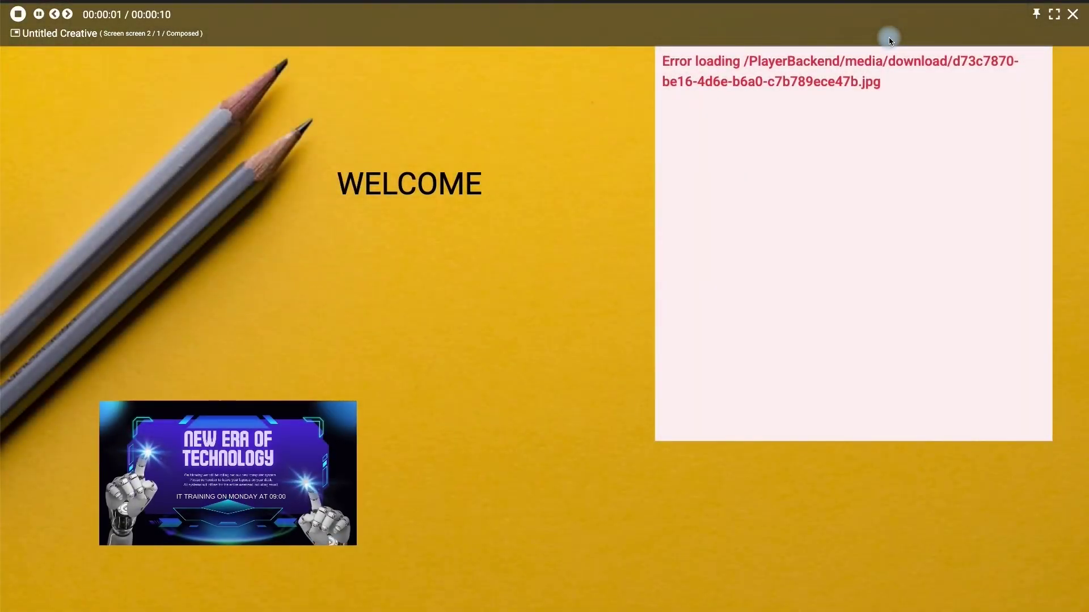
click(1072, 14)
click(959, 40)
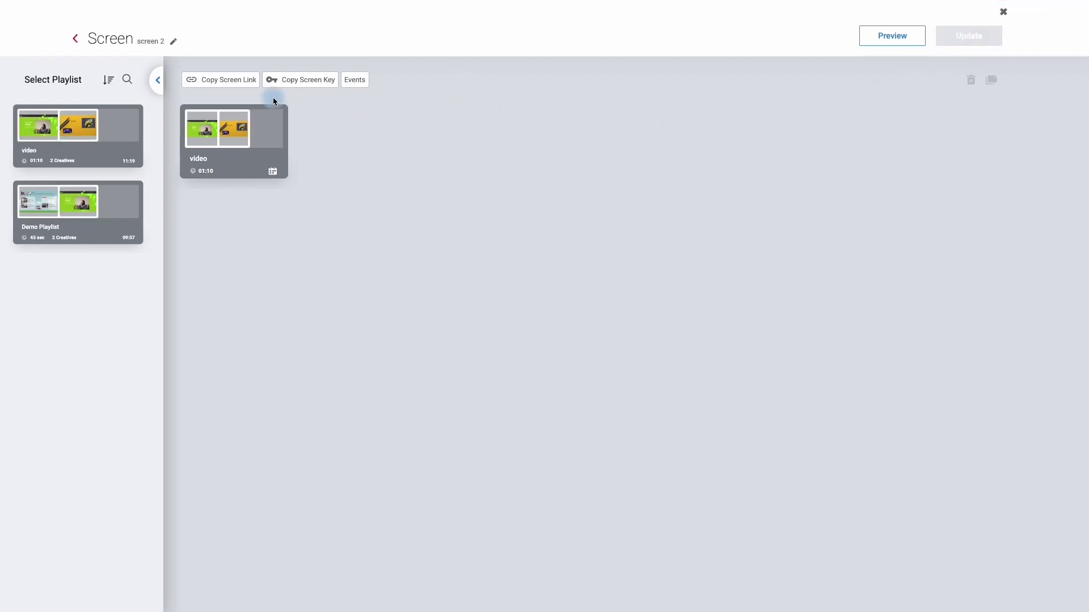
Step: Copy the link of screen 2 and open it in a new browser tab
click(216, 85)
key(super+t)
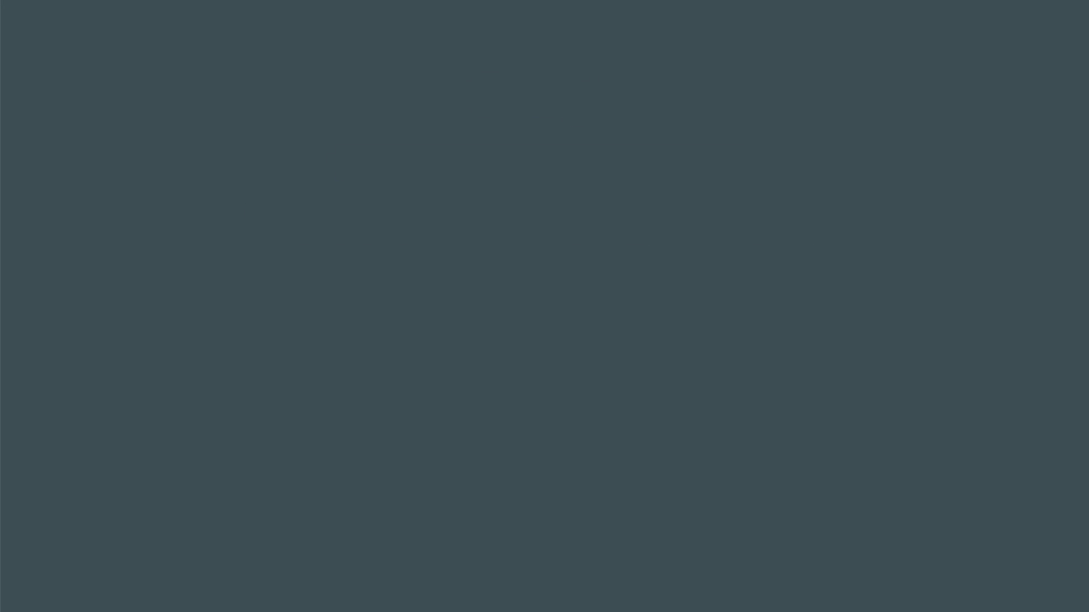
key(super+v)
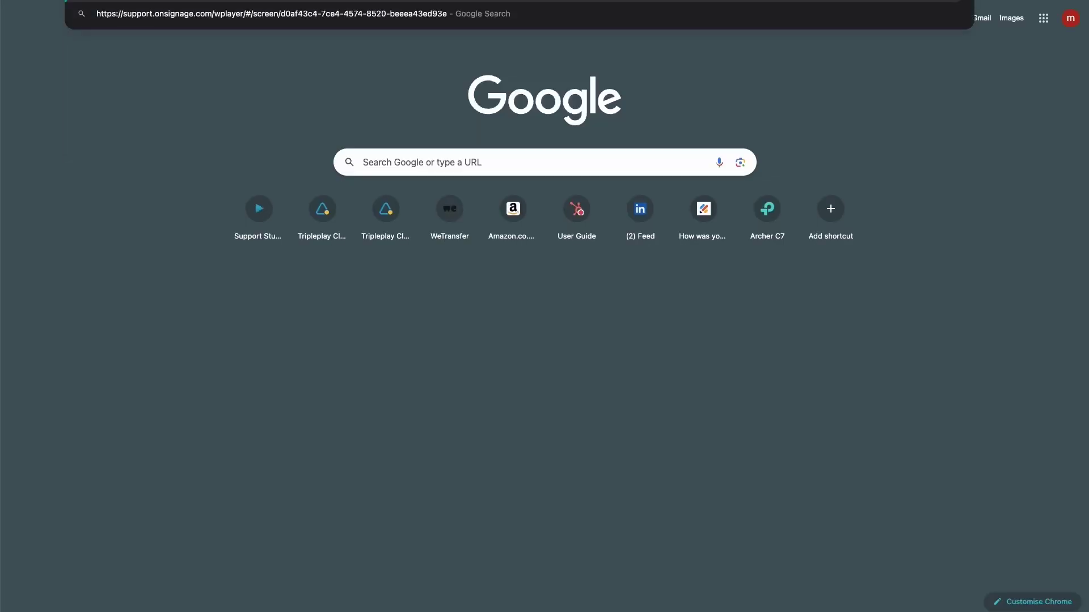
key(Return)
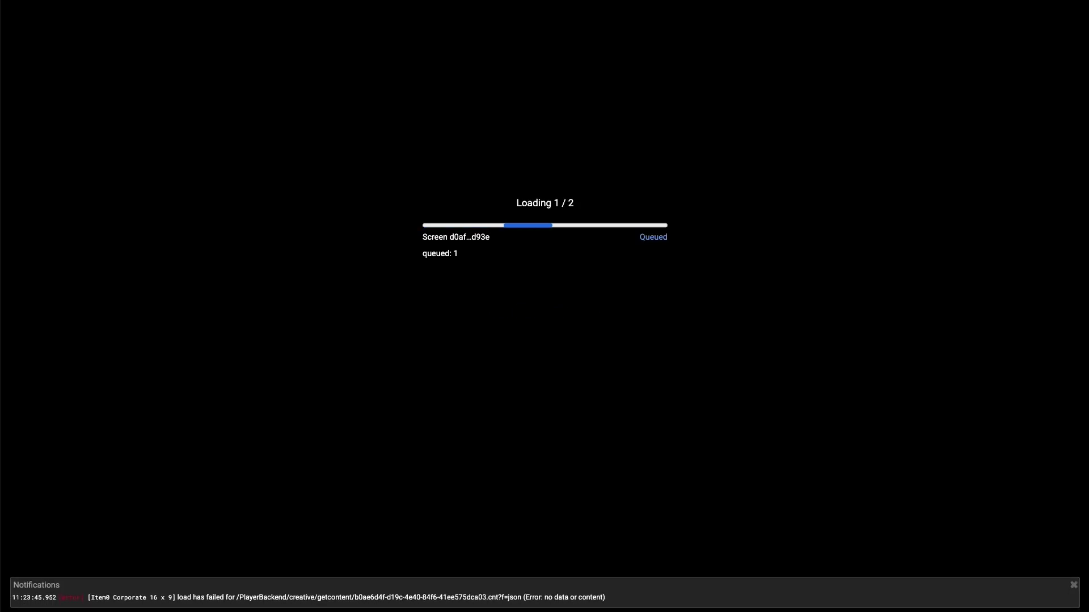